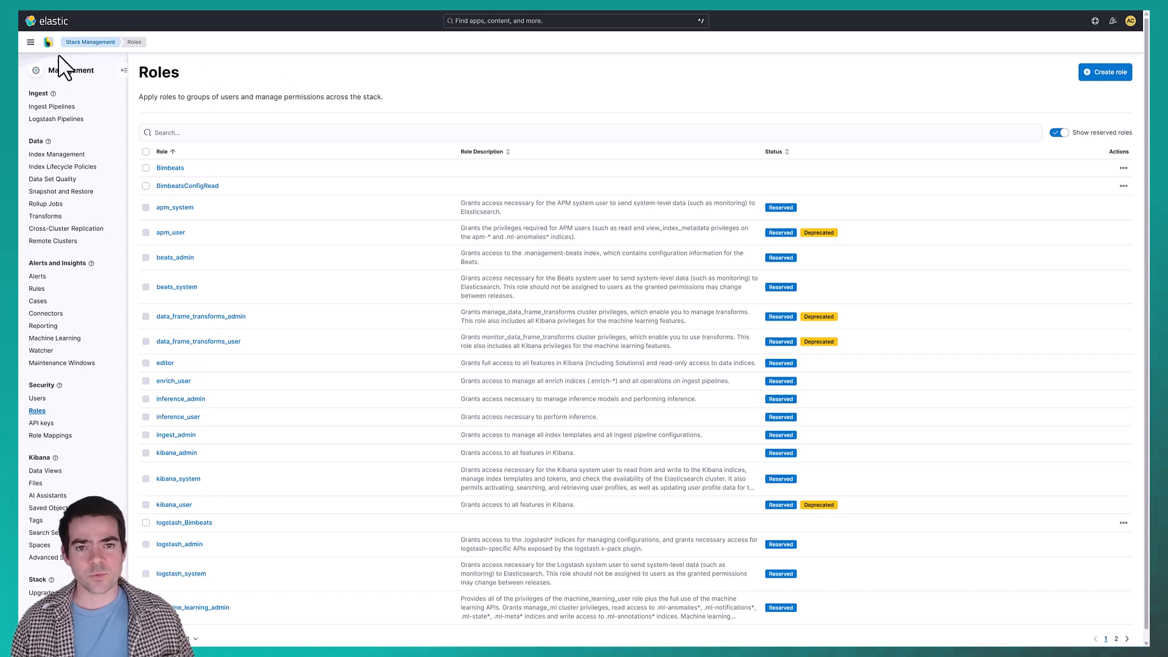
Open the Roles page in Stack Management and start creating a new role.
{"action": "left_click", "coordinate": [30, 42]}
{"action": "scroll", "coordinate": [54, 569], "scroll_direction": "down", "scroll_amount": 5}
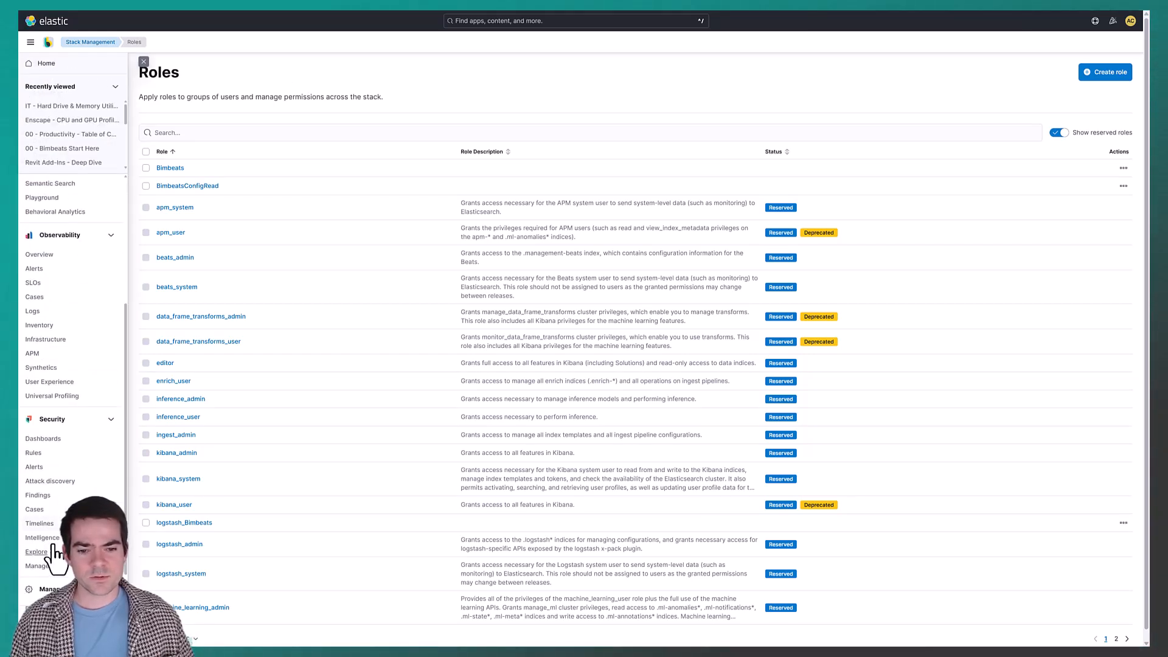
{"action": "left_click", "coordinate": [52, 522]}
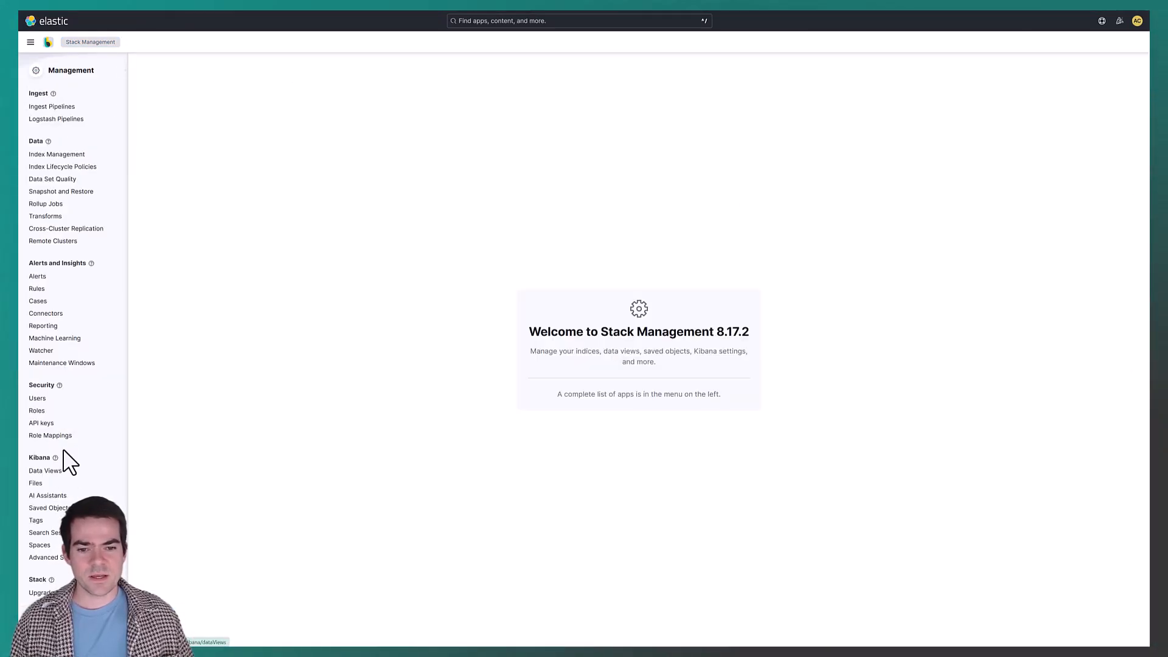
{"action": "left_click", "coordinate": [37, 412]}
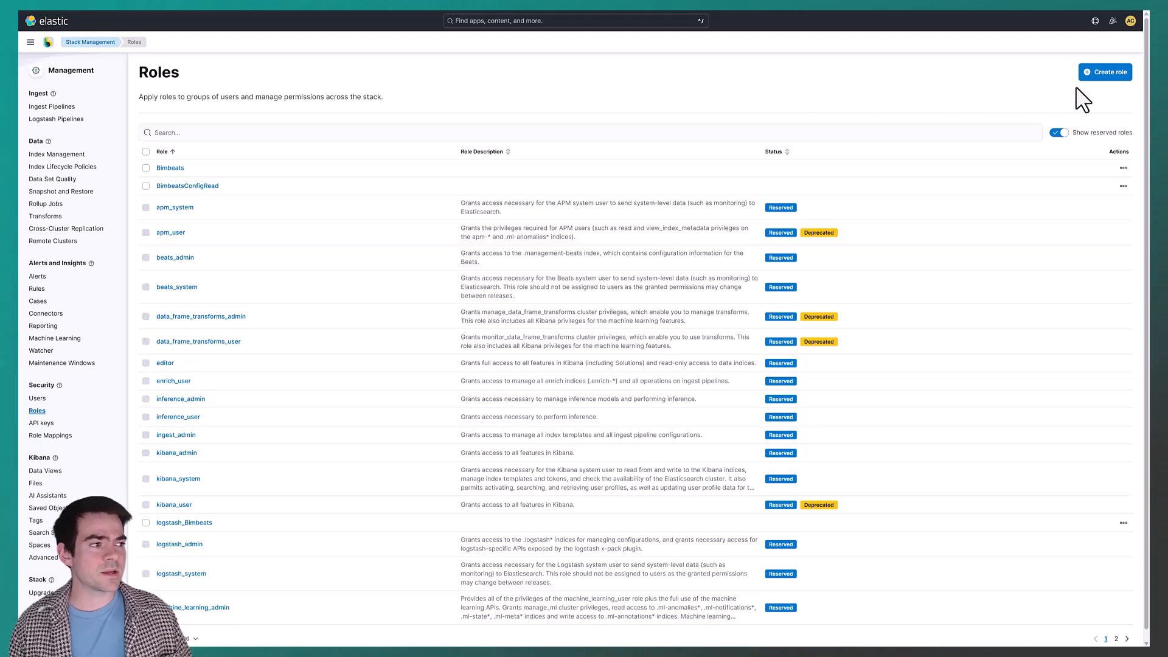
{"action": "left_click", "coordinate": [1104, 74]}
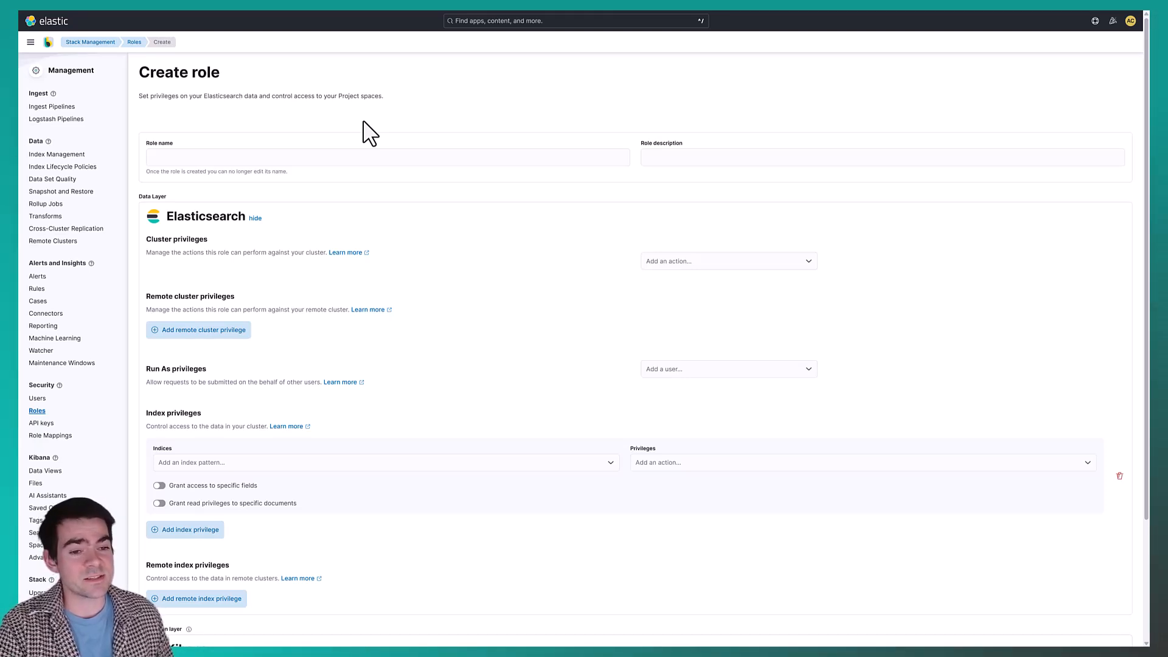
Name the new role IT Manager and enter IT Manager as its description.
{"action": "left_click", "coordinate": [407, 155]}
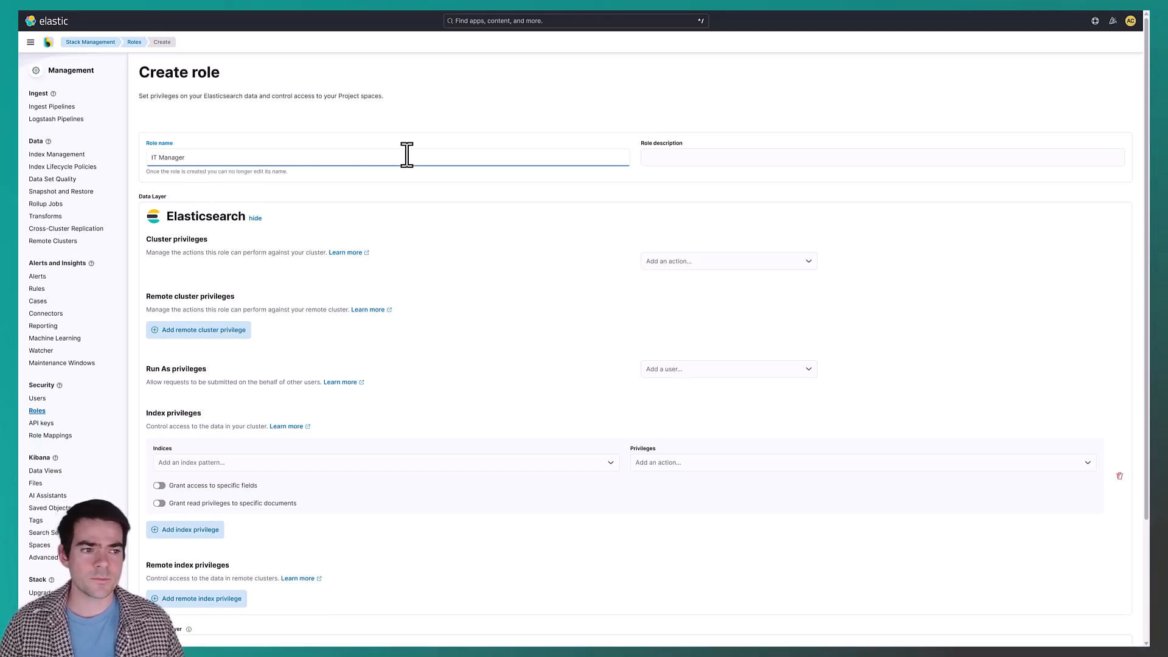
{"action": "left_click", "coordinate": [684, 160]}
{"action": "left_click", "coordinate": [216, 156]}
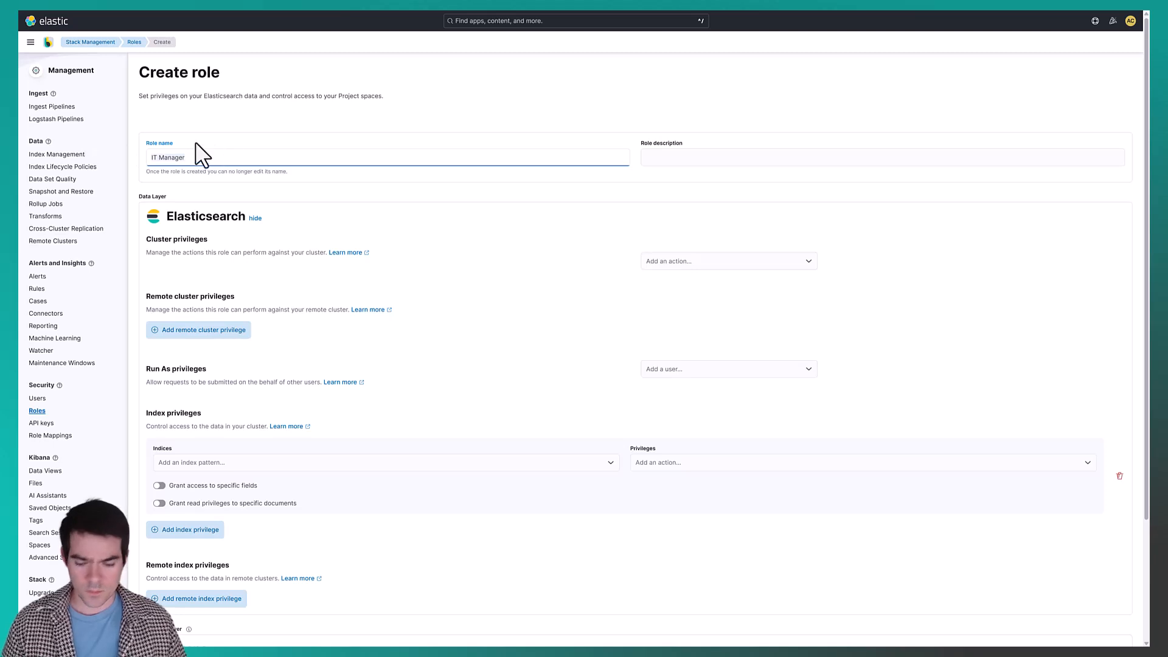
{"action": "left_click", "coordinate": [695, 154]}
{"action": "type", "text": "IT Manager"}
{"action": "left_click", "coordinate": [646, 115]}
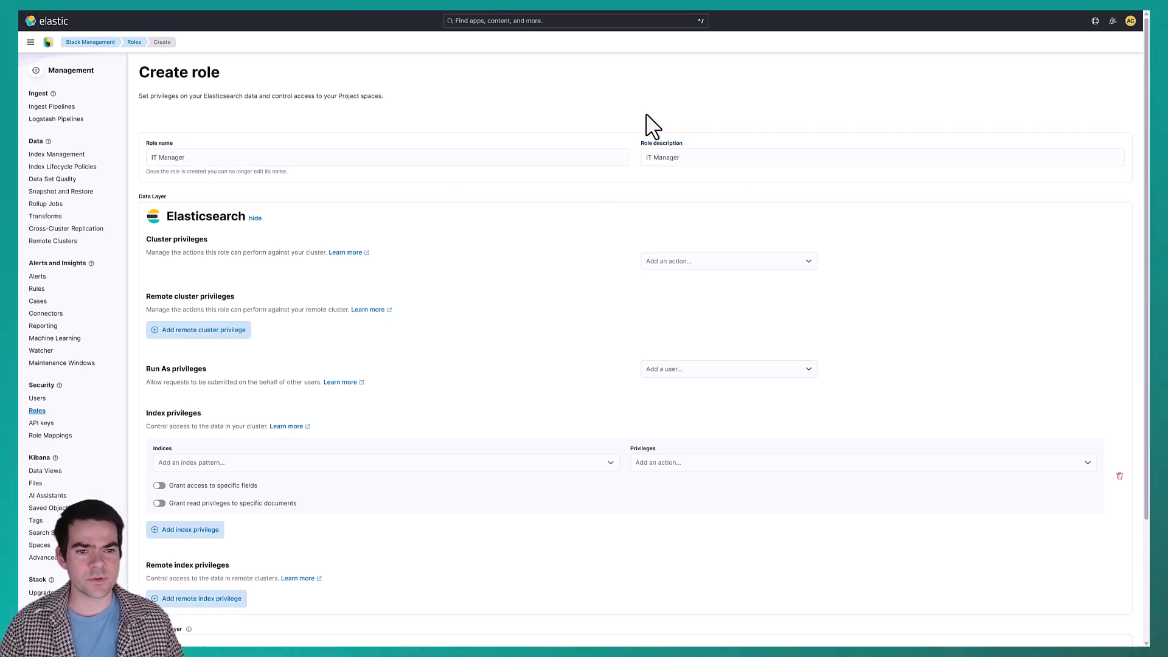
Add the index patterns *metricbeat* and *winlogbeat* to the role's index privileges.
{"action": "scroll", "coordinate": [468, 228], "scroll_direction": "down", "scroll_amount": 1}
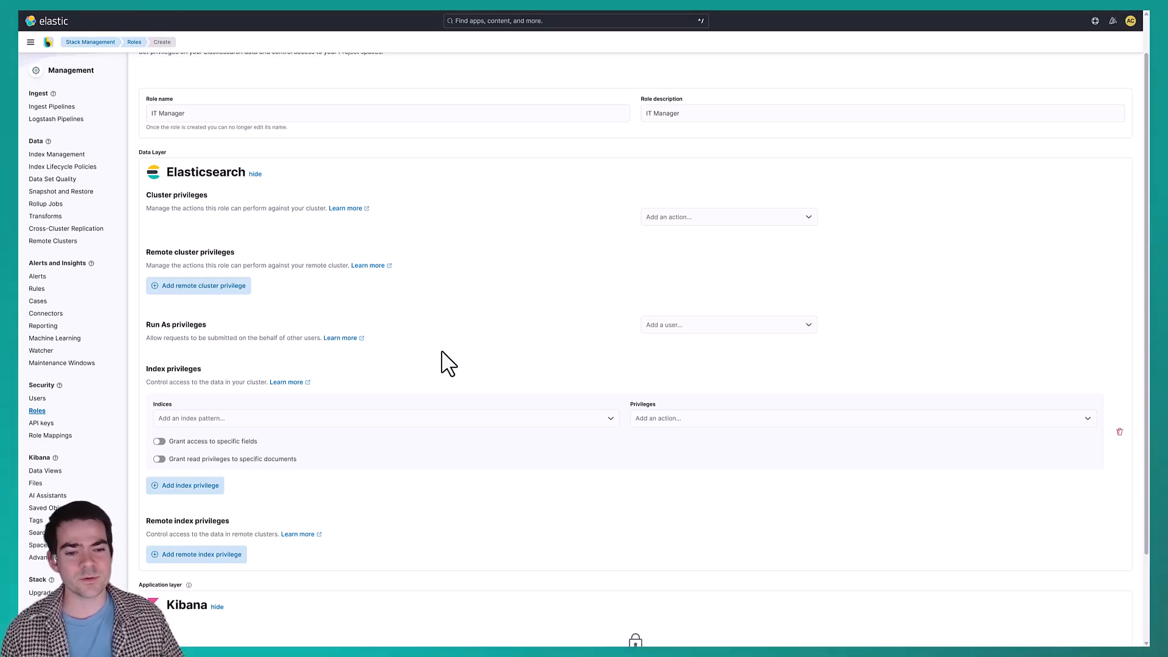
{"action": "scroll", "coordinate": [426, 429], "scroll_direction": "down", "scroll_amount": 1}
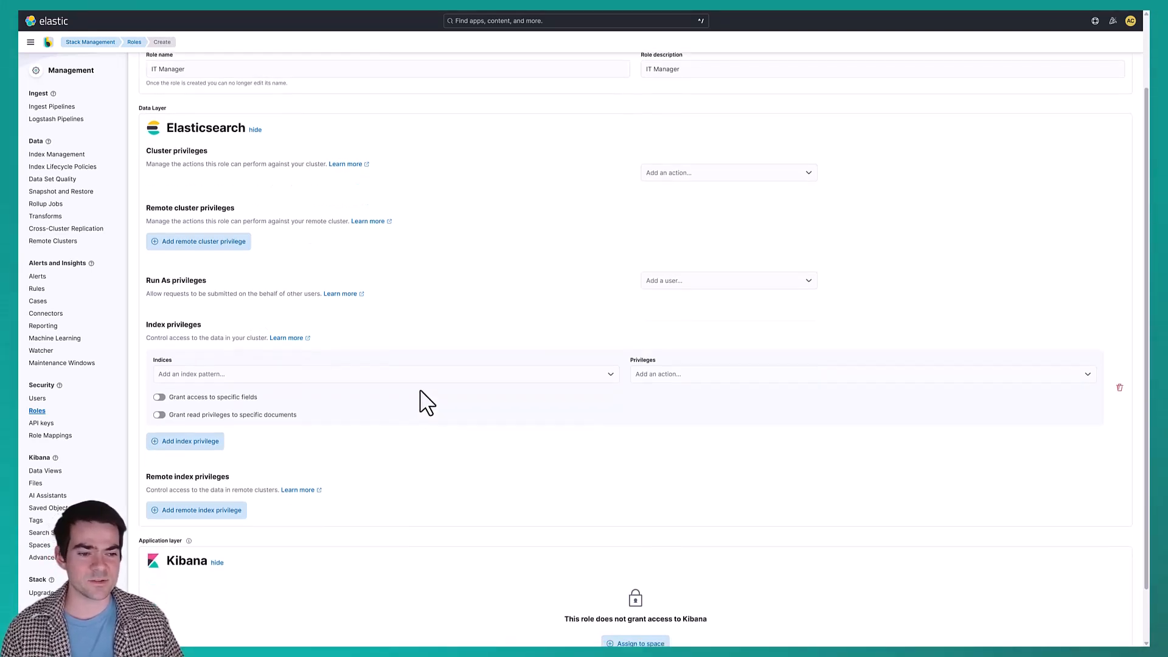
{"action": "scroll", "coordinate": [424, 375], "scroll_direction": "up", "scroll_amount": 1}
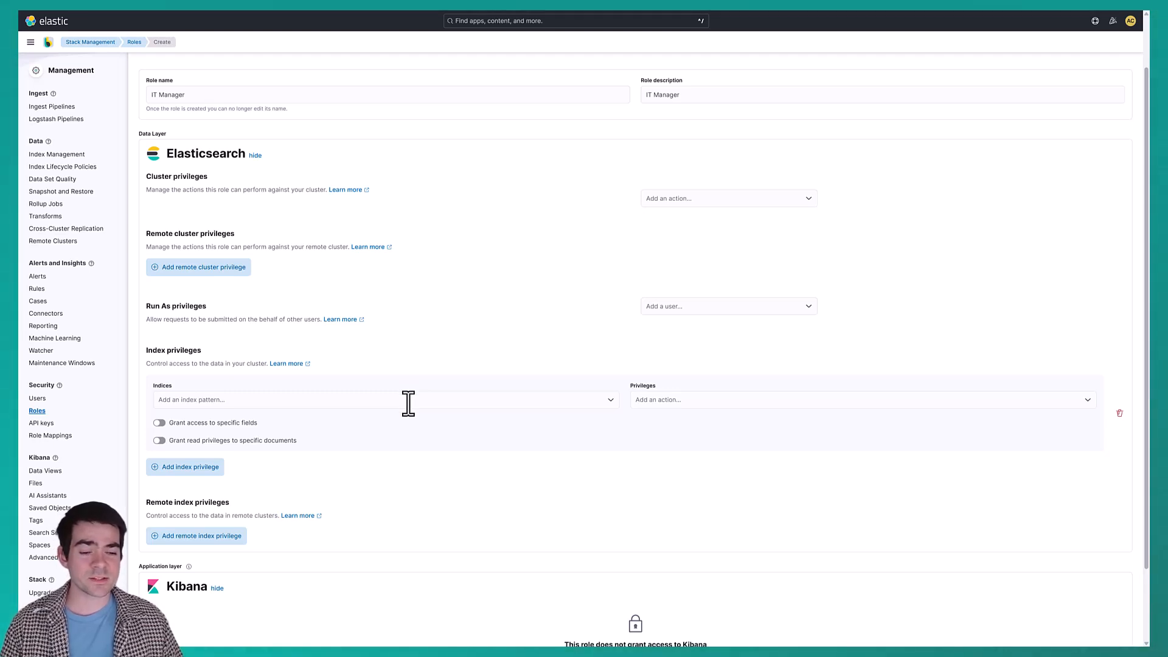
{"action": "left_click", "coordinate": [408, 404]}
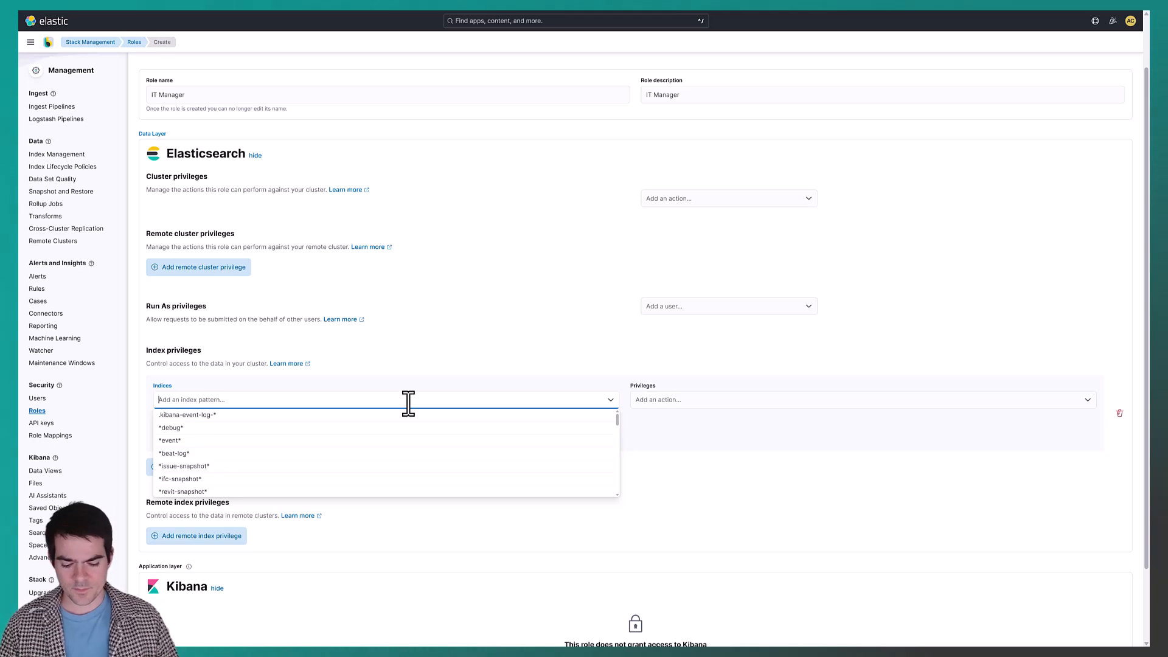
{"action": "type", "text": "me"}
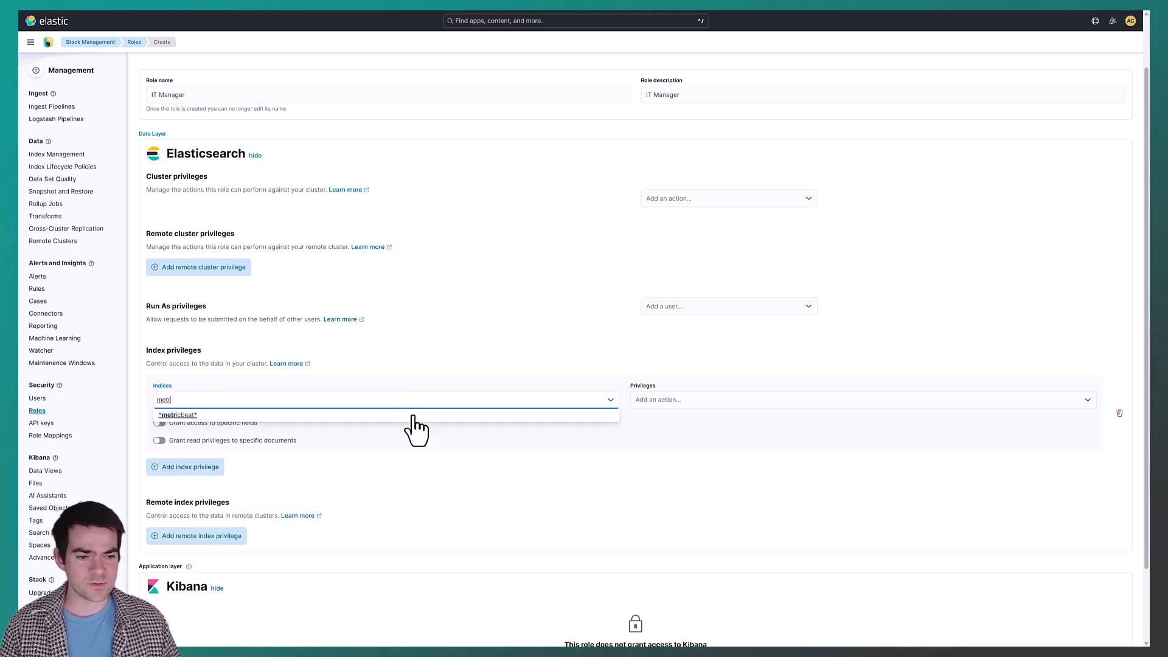
{"action": "type", "text": "tr"}
{"action": "key", "text": "Return"}
{"action": "type", "text": "winl"}
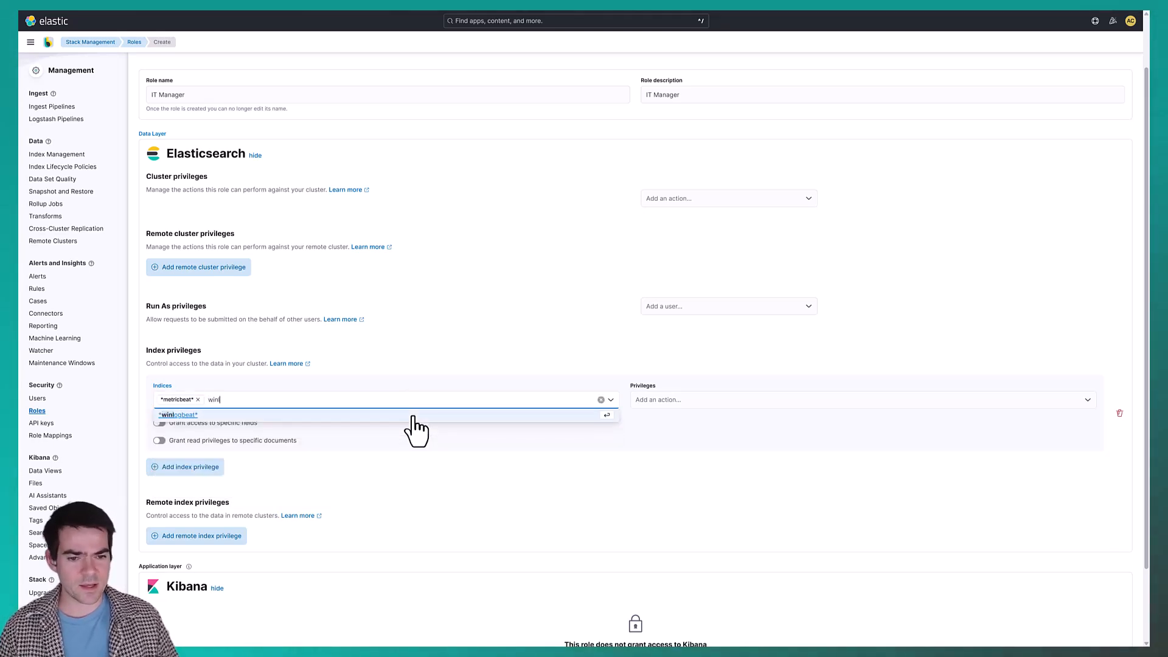
{"action": "key", "text": "Return"}
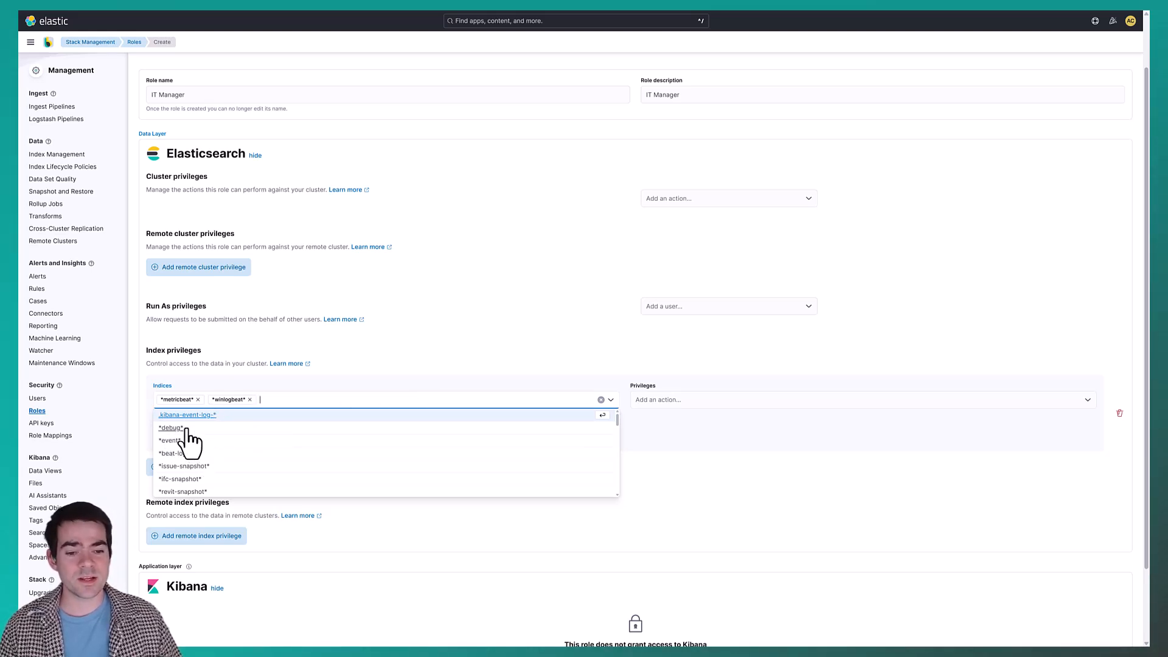
{"action": "scroll", "coordinate": [194, 447], "scroll_direction": "down", "scroll_amount": 5}
{"action": "left_click", "coordinate": [413, 347]}
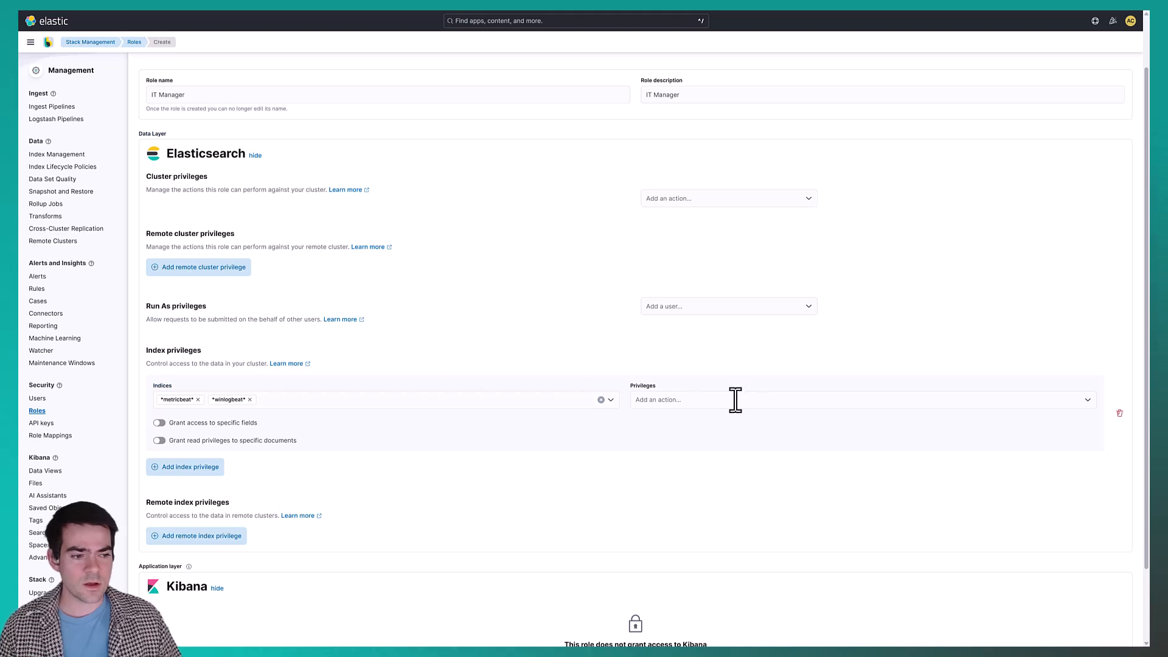
Grant the read privilege on the *metricbeat* and *winlogbeat* indices.
{"action": "left_click", "coordinate": [661, 400]}
{"action": "scroll", "coordinate": [675, 451], "scroll_direction": "down", "scroll_amount": 5}
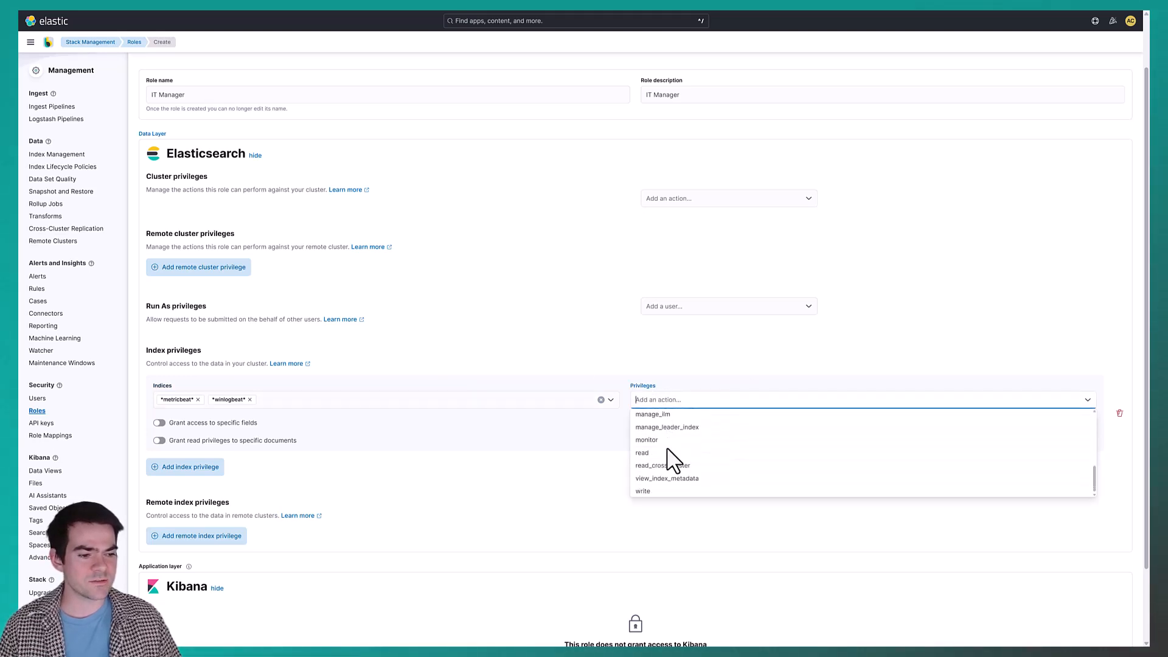
{"action": "left_click", "coordinate": [643, 452]}
{"action": "left_click", "coordinate": [527, 490]}
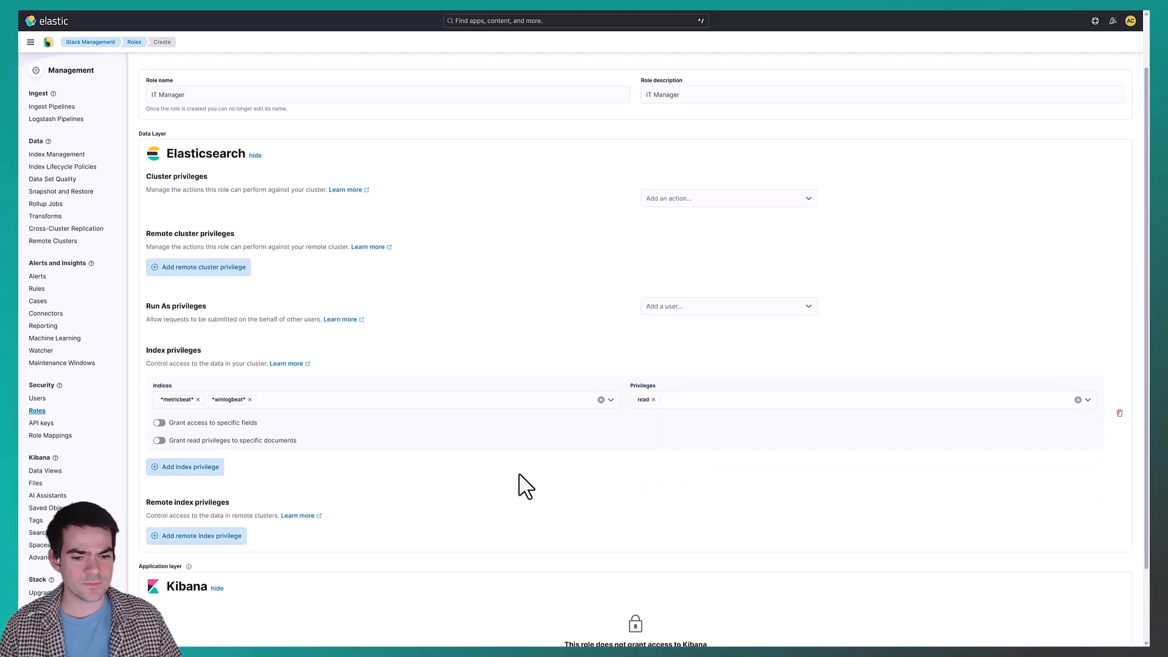
Start a Kibana space assignment for the role and select the IT space.
{"action": "scroll", "coordinate": [521, 480], "scroll_direction": "down", "scroll_amount": 1}
{"action": "scroll", "coordinate": [525, 472], "scroll_direction": "down", "scroll_amount": 1}
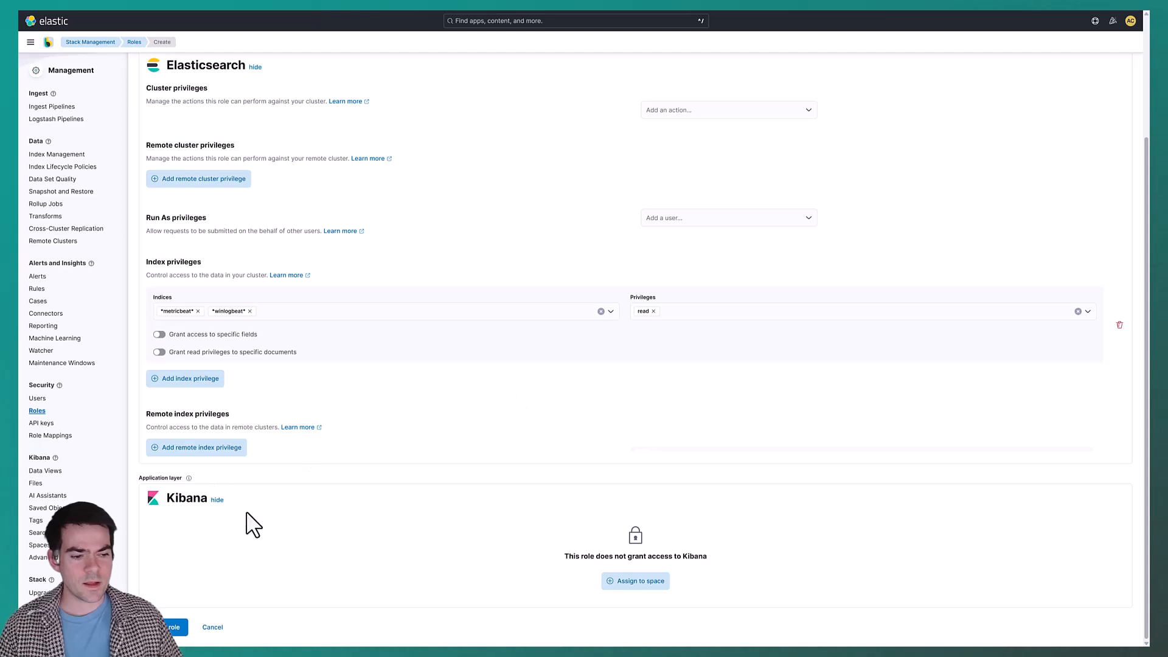
{"action": "left_click", "coordinate": [640, 583]}
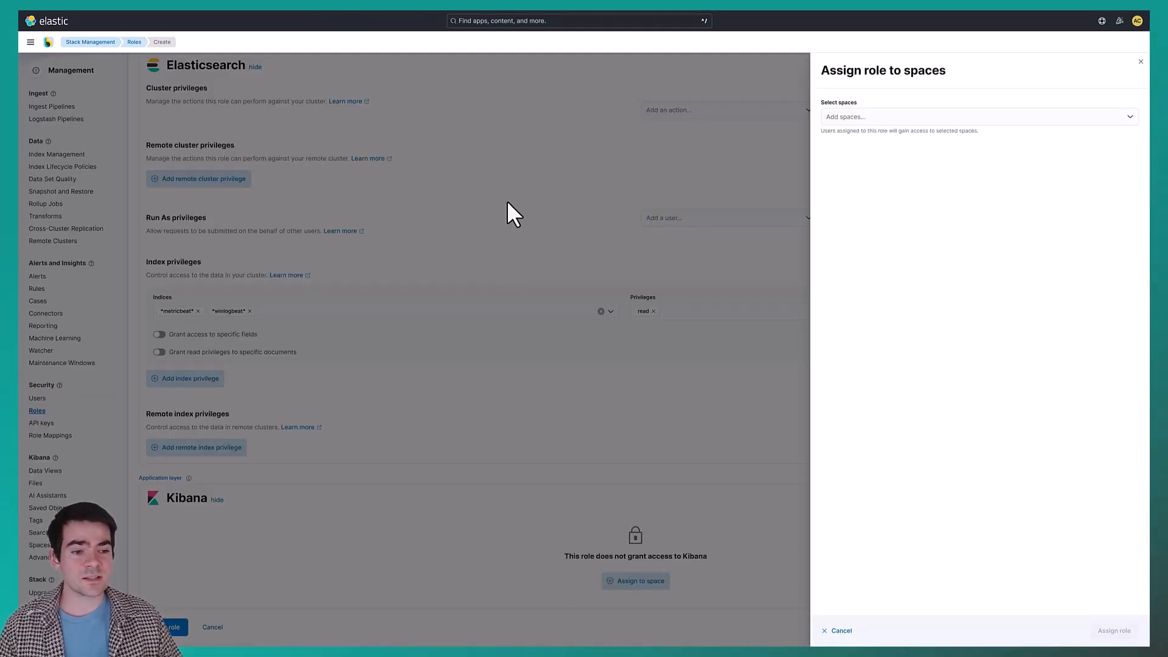
{"action": "left_click", "coordinate": [876, 117]}
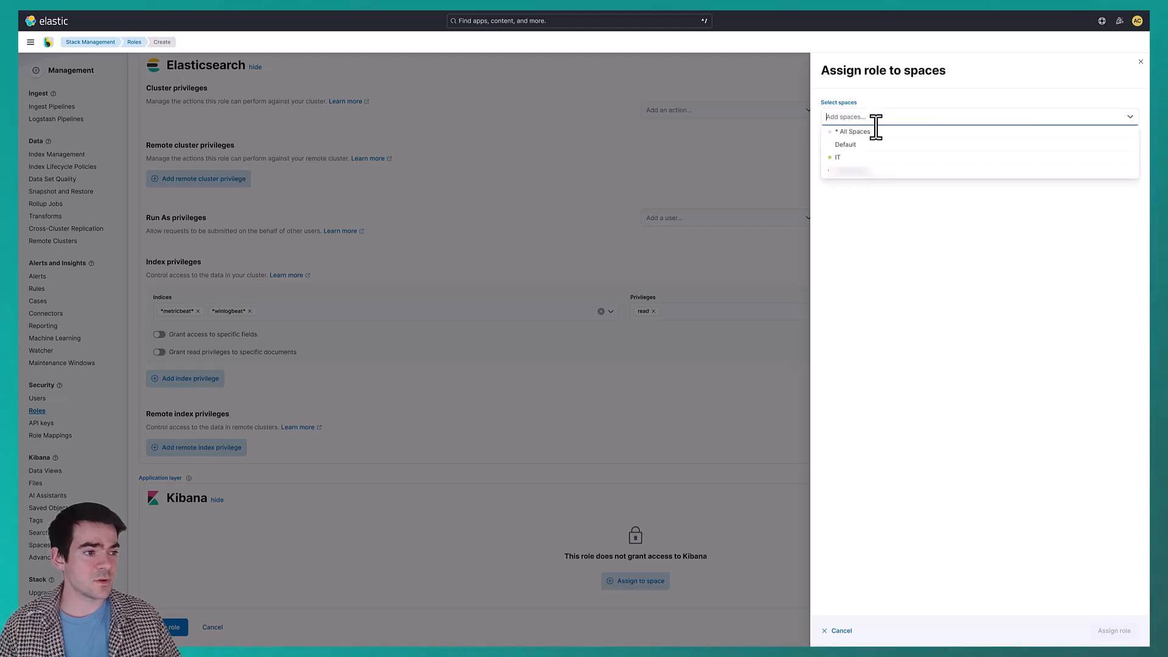
{"action": "left_click", "coordinate": [858, 158]}
{"action": "left_click", "coordinate": [700, 178]}
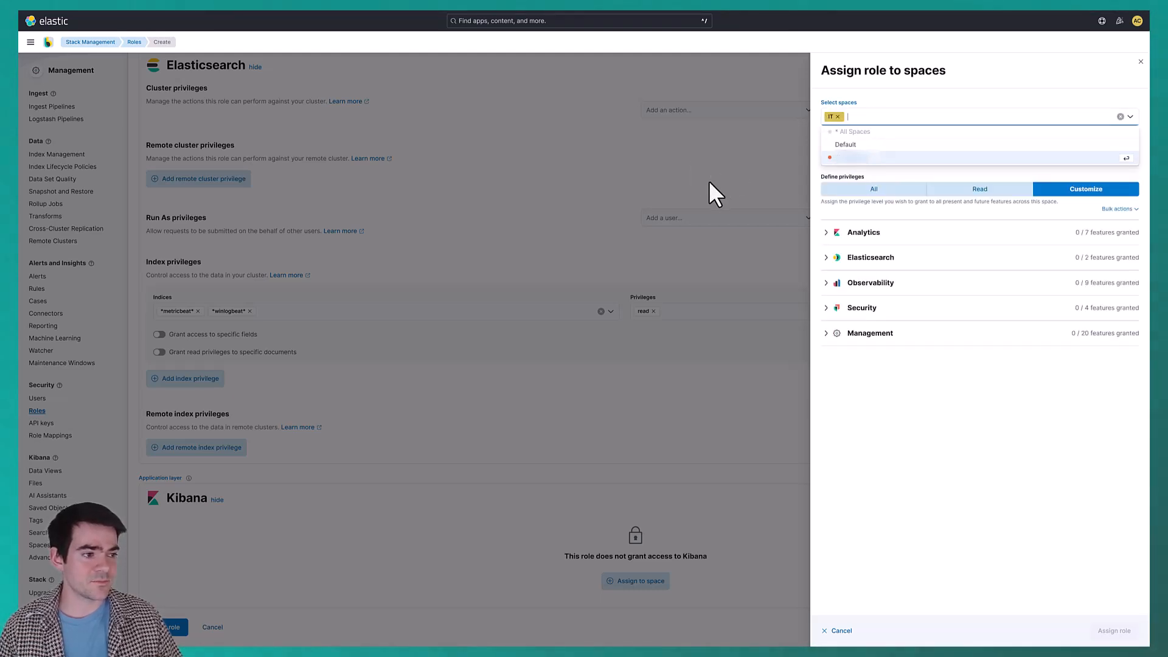
Grant All privileges for Discover, Dashboard, Canvas, Maps, Machine Learning, Graph and Visualize Library under Analytics.
{"action": "left_click", "coordinate": [827, 233]}
{"action": "left_click", "coordinate": [1066, 249]}
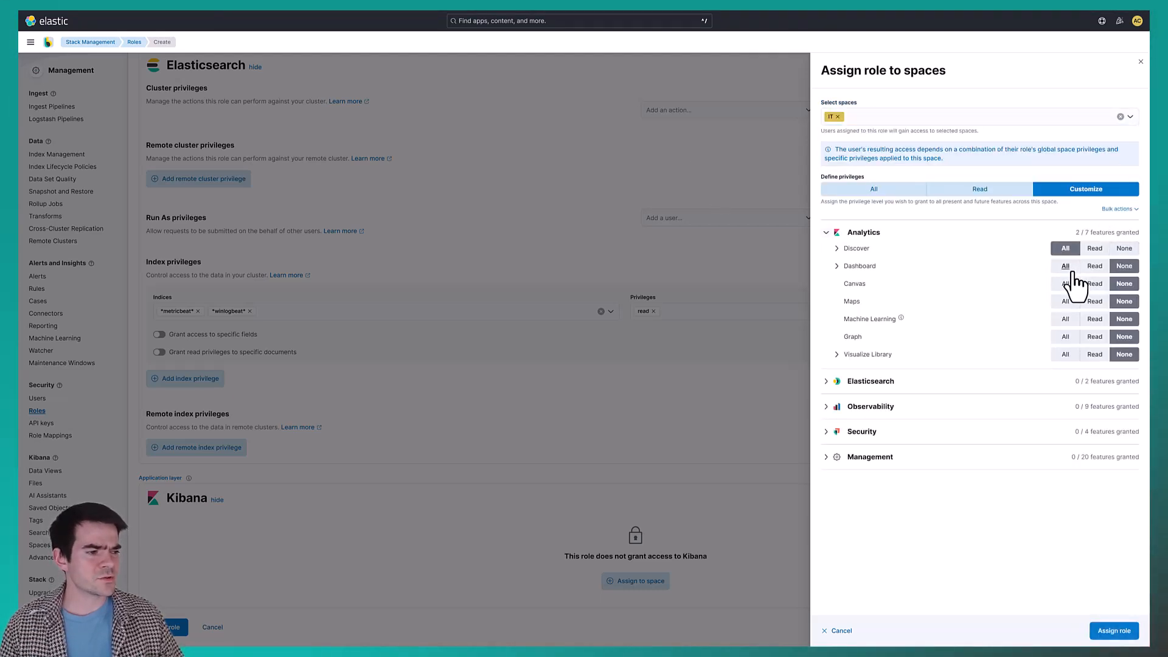
{"action": "left_click", "coordinate": [1065, 266]}
{"action": "left_click", "coordinate": [1065, 284]}
{"action": "left_click", "coordinate": [1065, 302]}
{"action": "left_click", "coordinate": [1065, 319]}
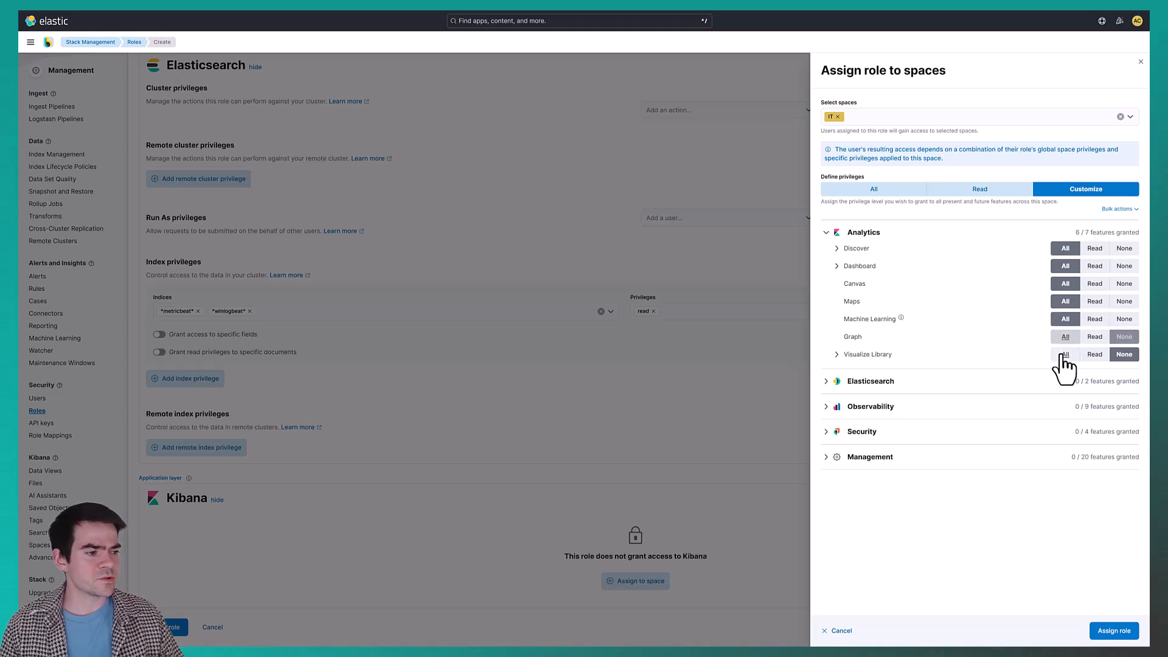
{"action": "left_click", "coordinate": [1066, 337]}
{"action": "left_click", "coordinate": [1065, 354]}
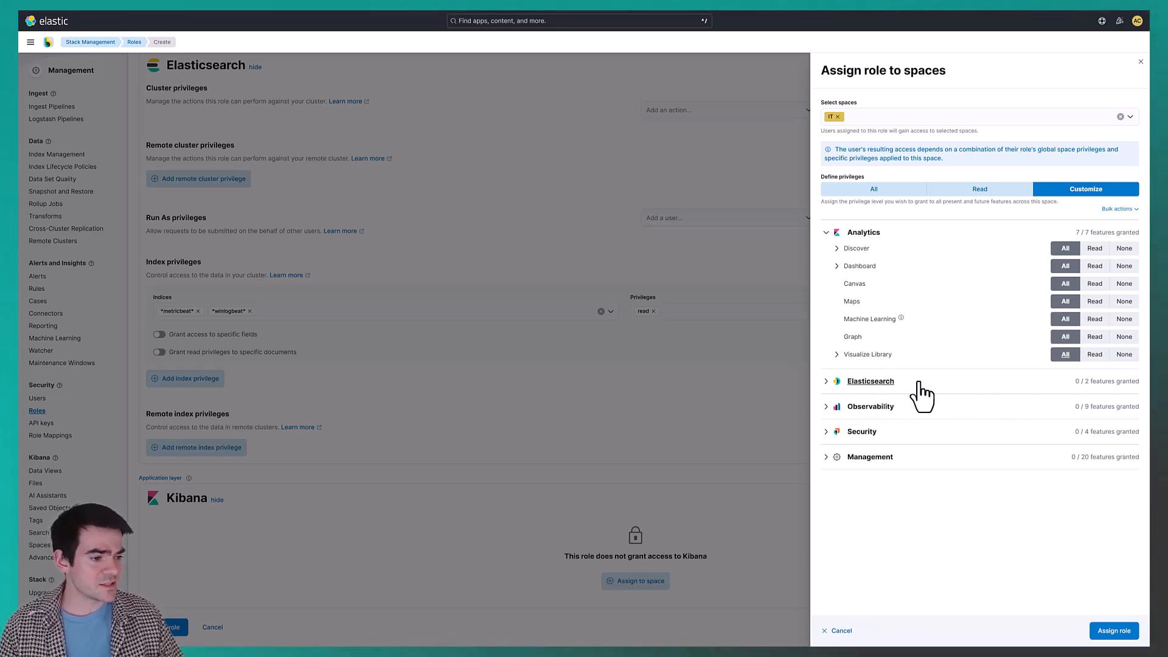
Grant All privileges for Saved Objects Management, Actions and Connectors, Rules Settings and Tag Management under Management.
{"action": "left_click", "coordinate": [825, 458]}
{"action": "left_click", "coordinate": [966, 460]}
{"action": "left_click", "coordinate": [972, 458]}
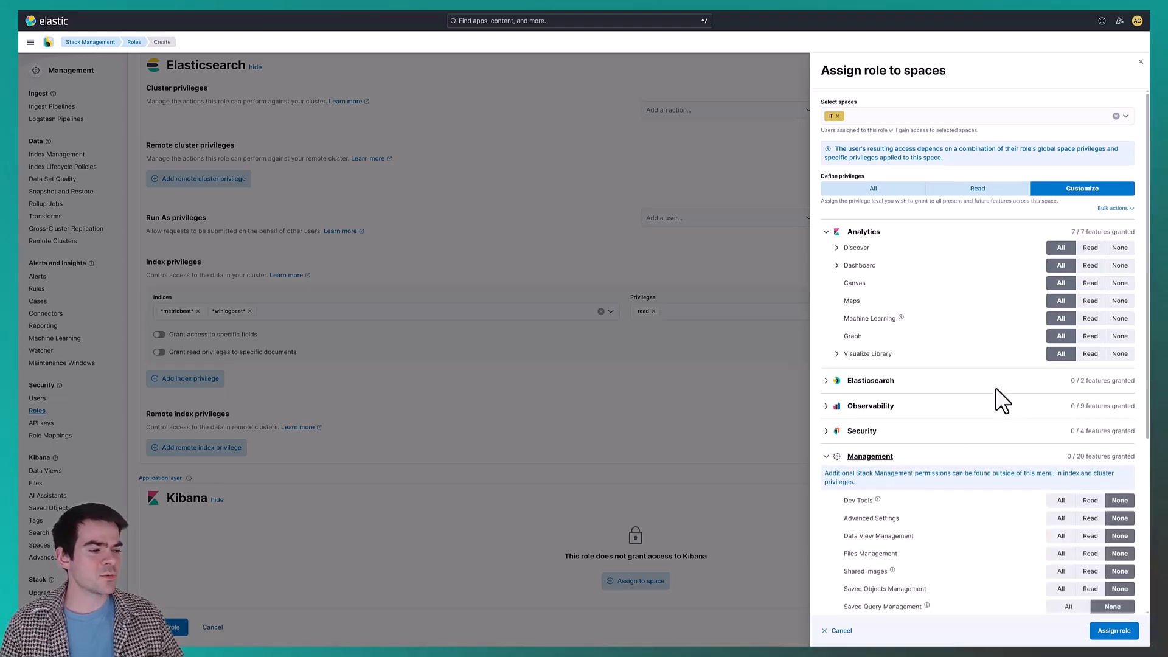
{"action": "scroll", "coordinate": [1001, 399], "scroll_direction": "down", "scroll_amount": 4}
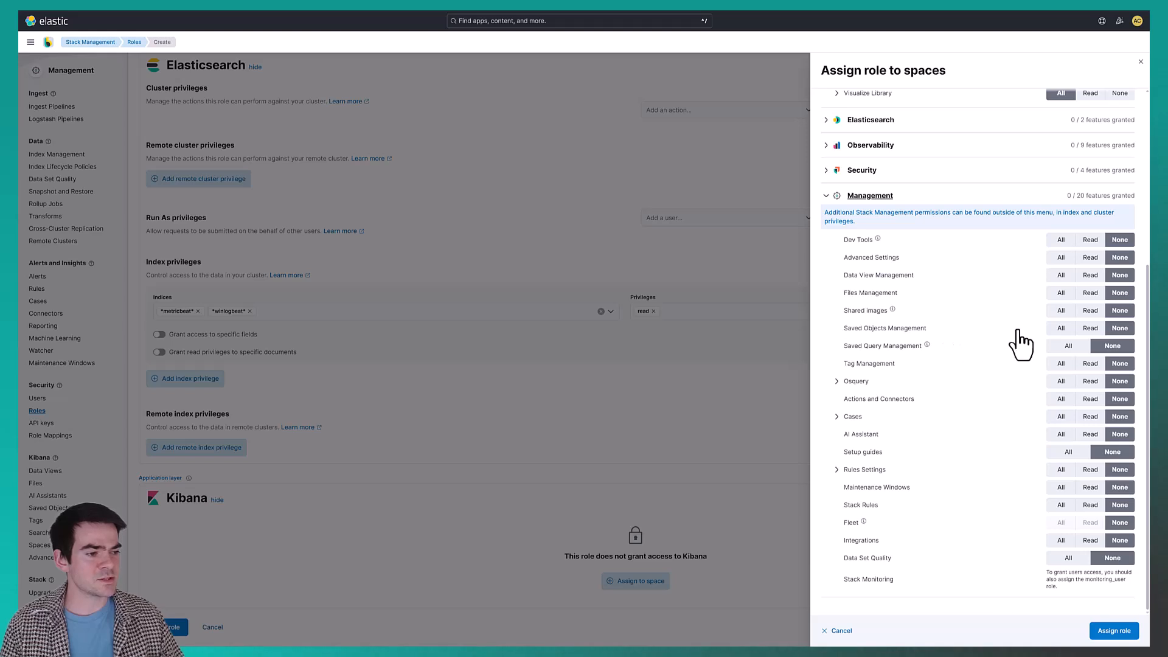
{"action": "left_click", "coordinate": [1060, 330]}
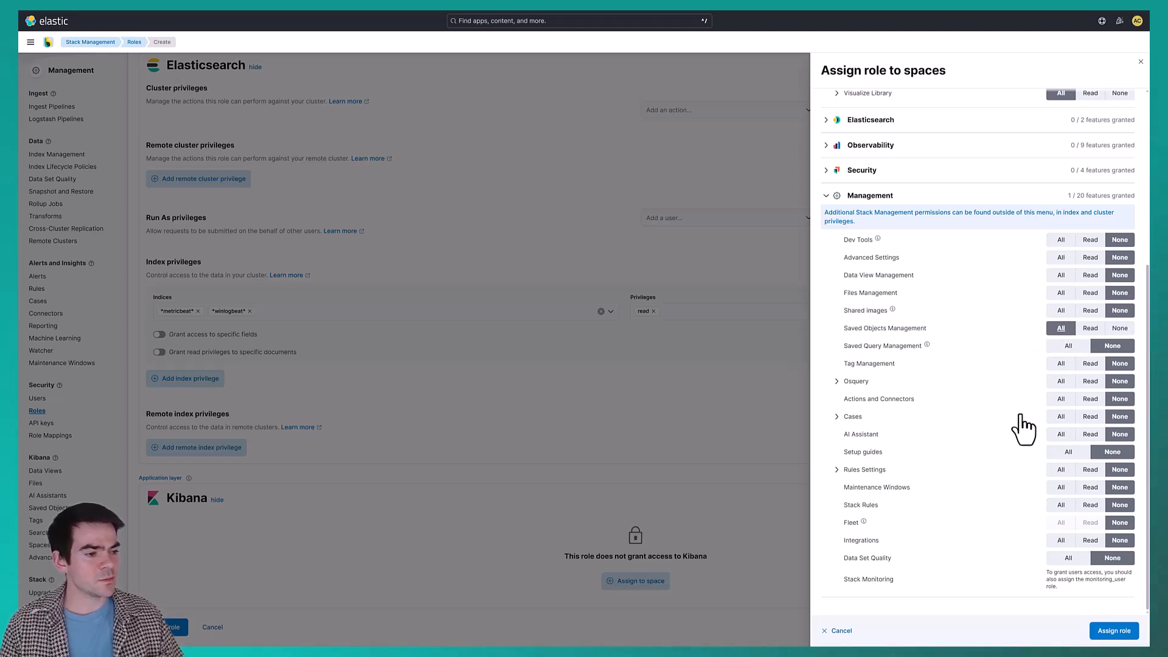
{"action": "left_click", "coordinate": [1060, 399]}
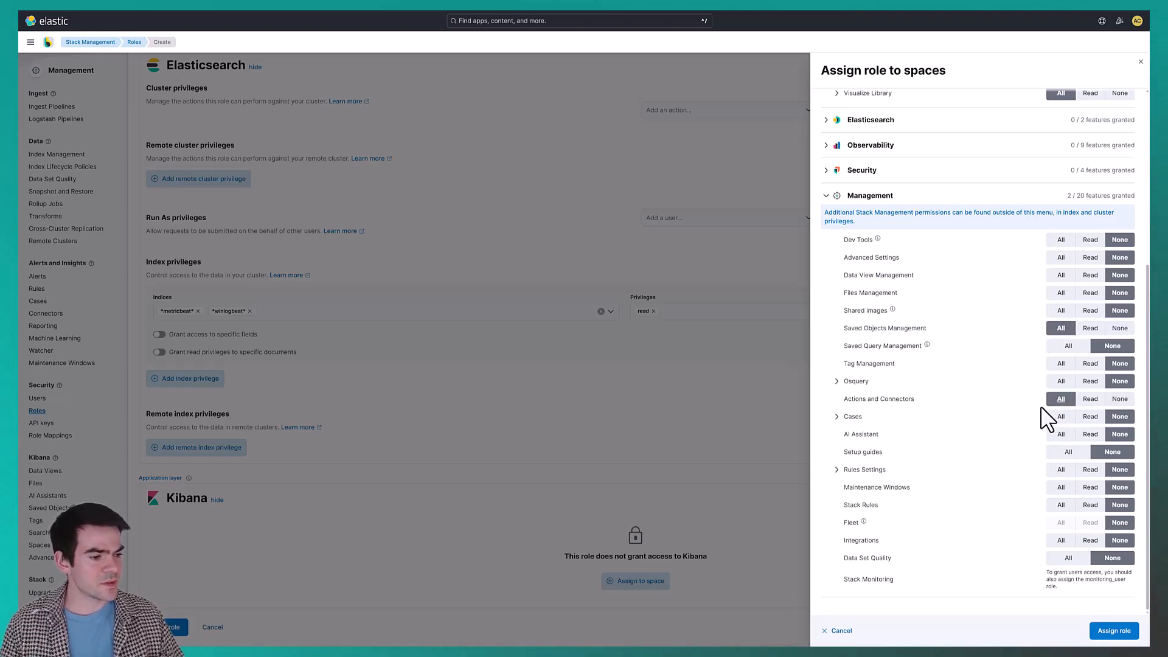
{"action": "left_click", "coordinate": [1062, 469]}
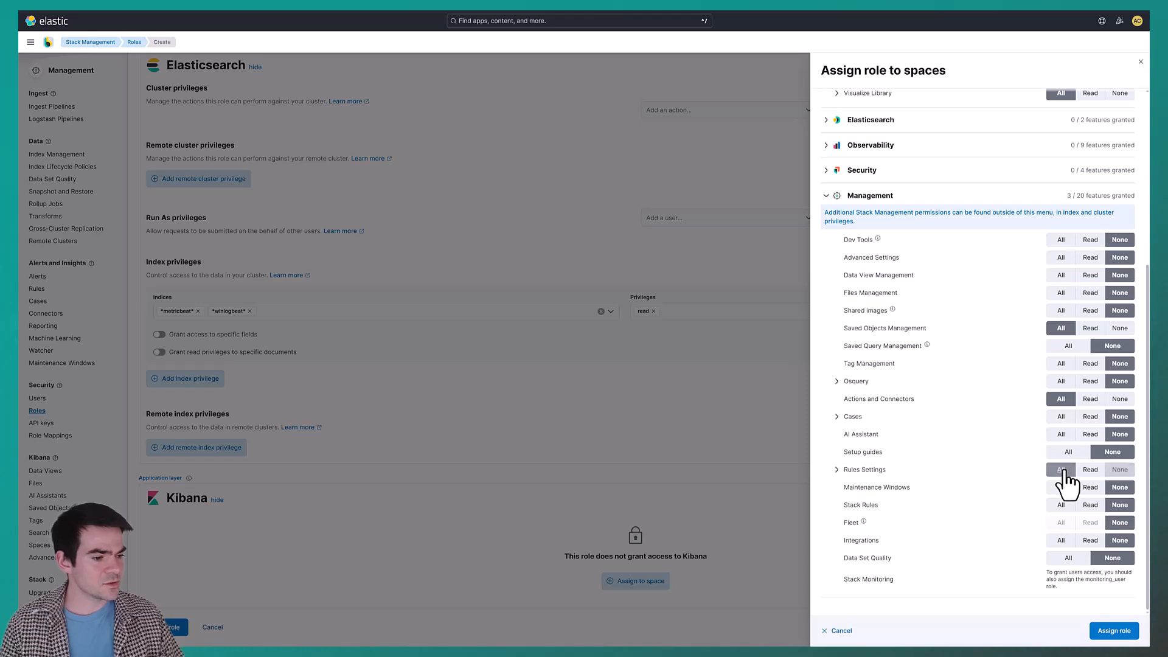
{"action": "left_click", "coordinate": [1061, 363]}
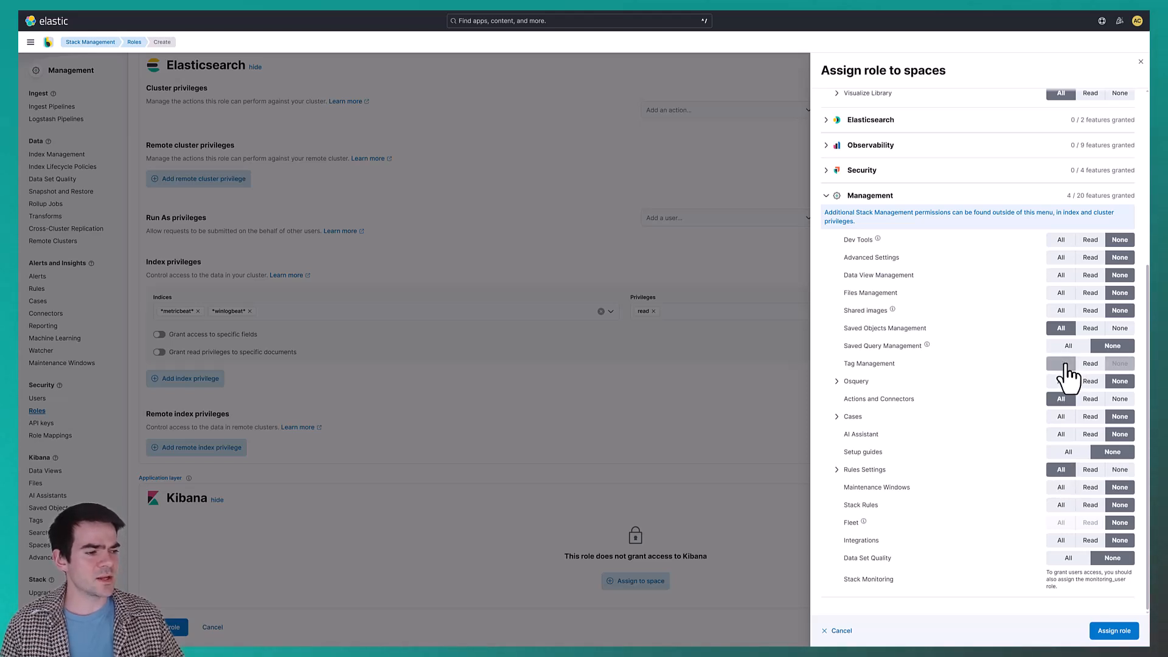
Assign the role to the IT space with the customized privileges and create the role.
{"action": "left_click", "coordinate": [1104, 632]}
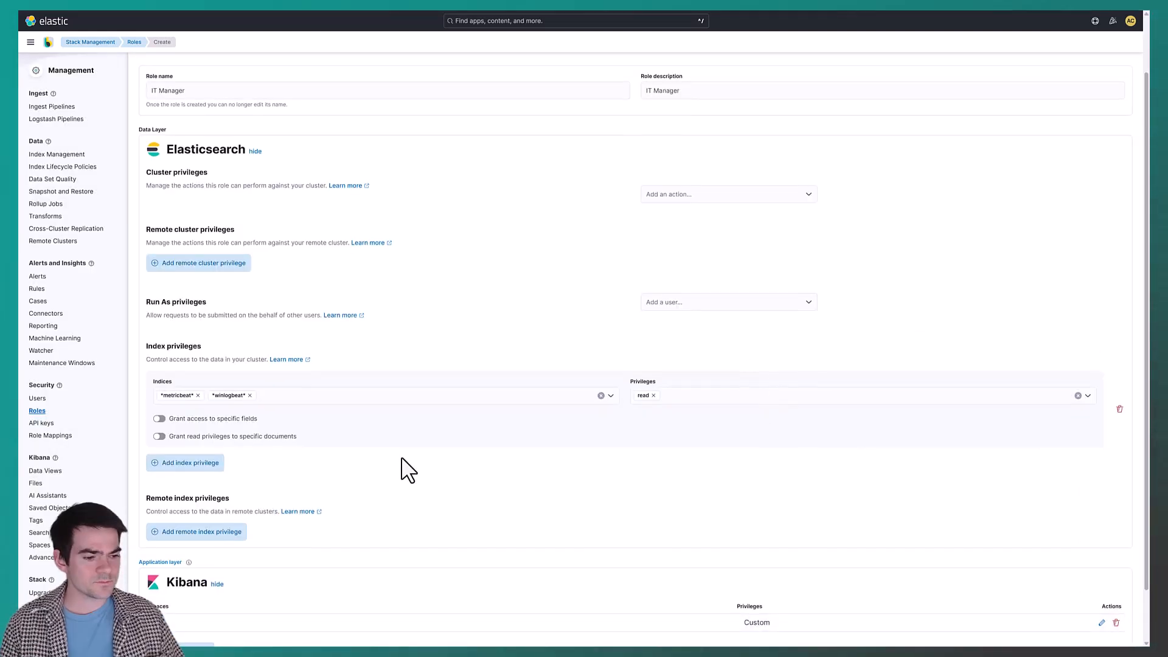
{"action": "scroll", "coordinate": [408, 469], "scroll_direction": "down", "scroll_amount": 1}
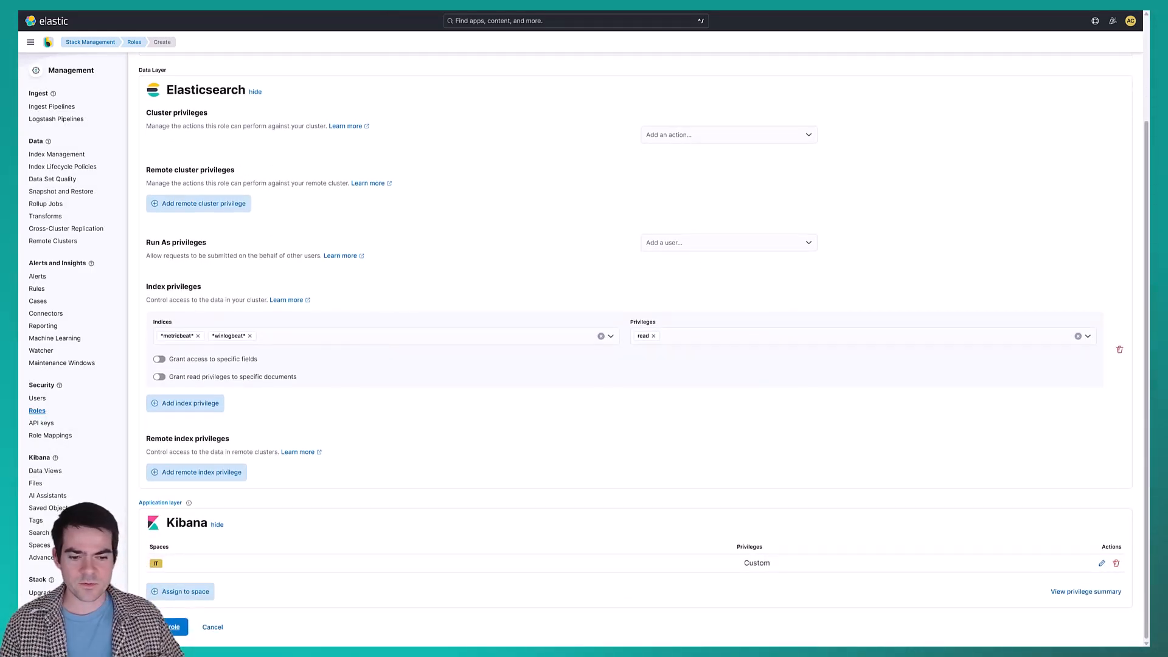
{"action": "left_click", "coordinate": [176, 630]}
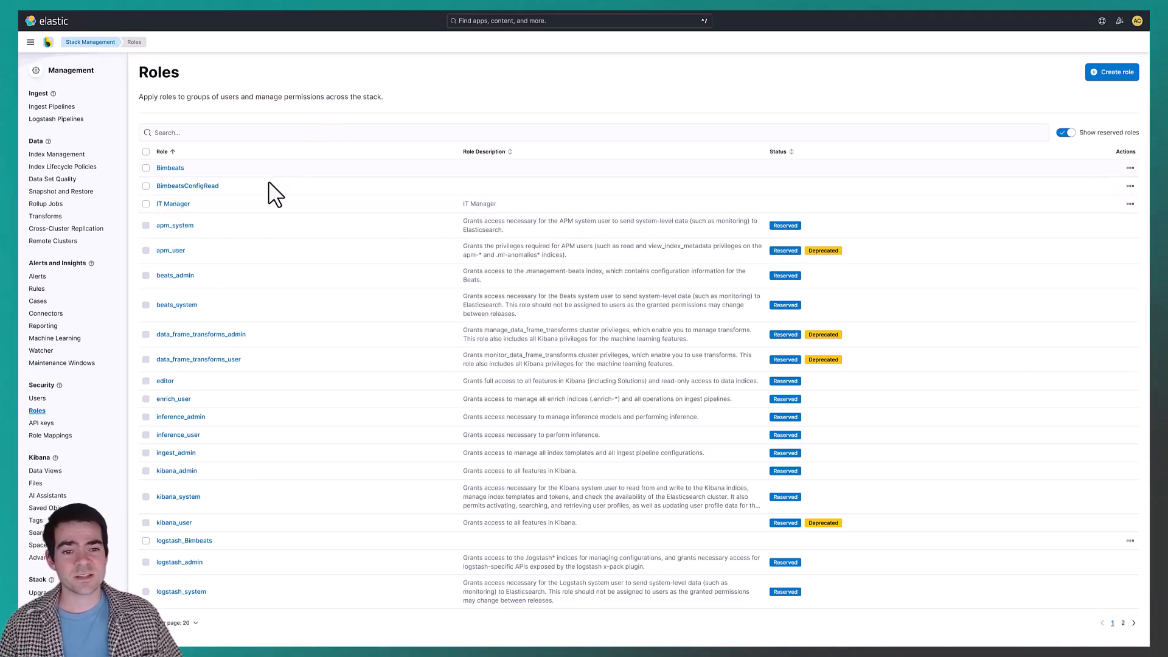
Start a new user account from the Users list with the username ITManager, leaving the full name and email address blank.
{"action": "left_click", "coordinate": [40, 399]}
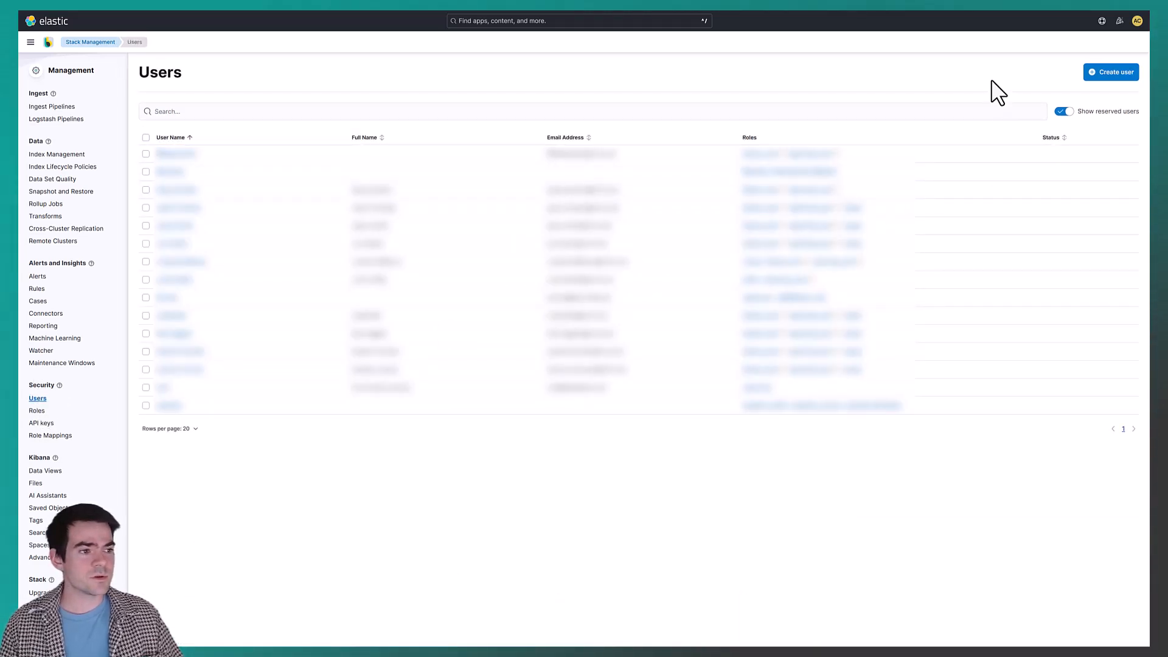
{"action": "left_click", "coordinate": [1107, 74]}
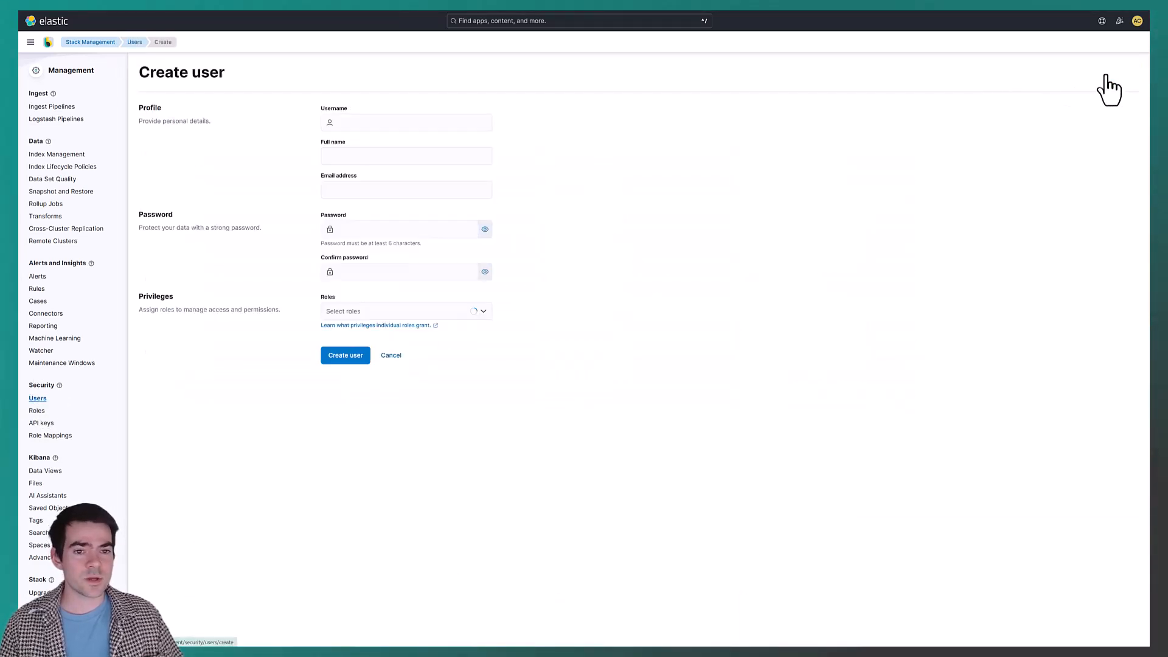
{"action": "left_click", "coordinate": [404, 122]}
{"action": "type", "text": "ITManager"}
{"action": "left_click", "coordinate": [370, 189]}
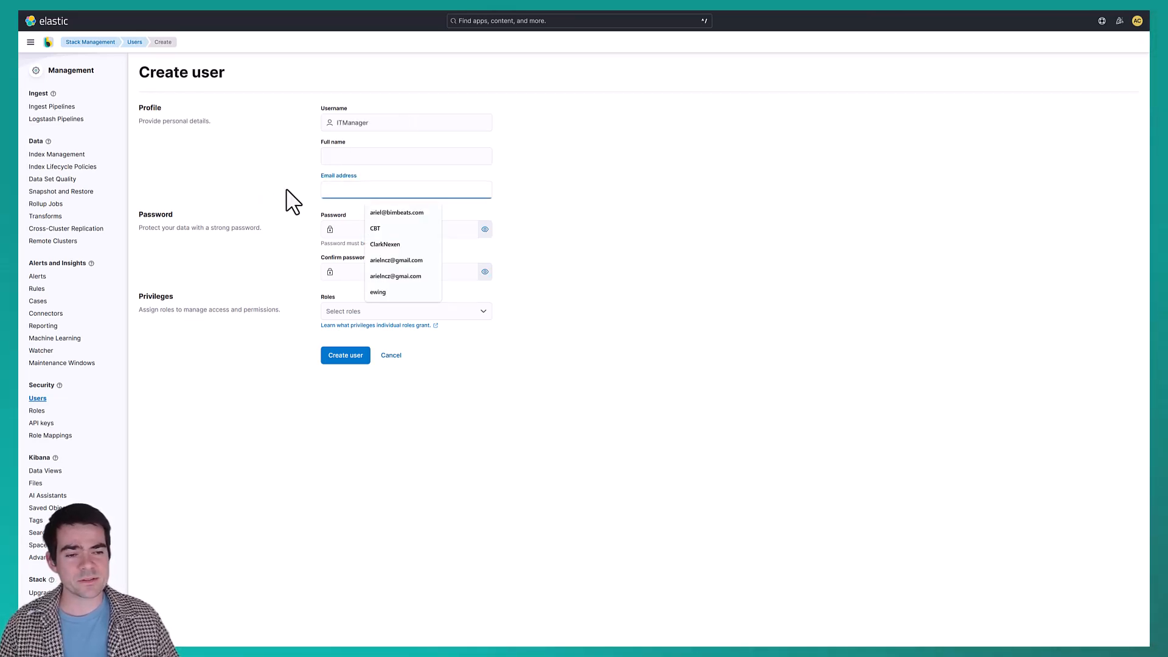
{"action": "left_click", "coordinate": [292, 169]}
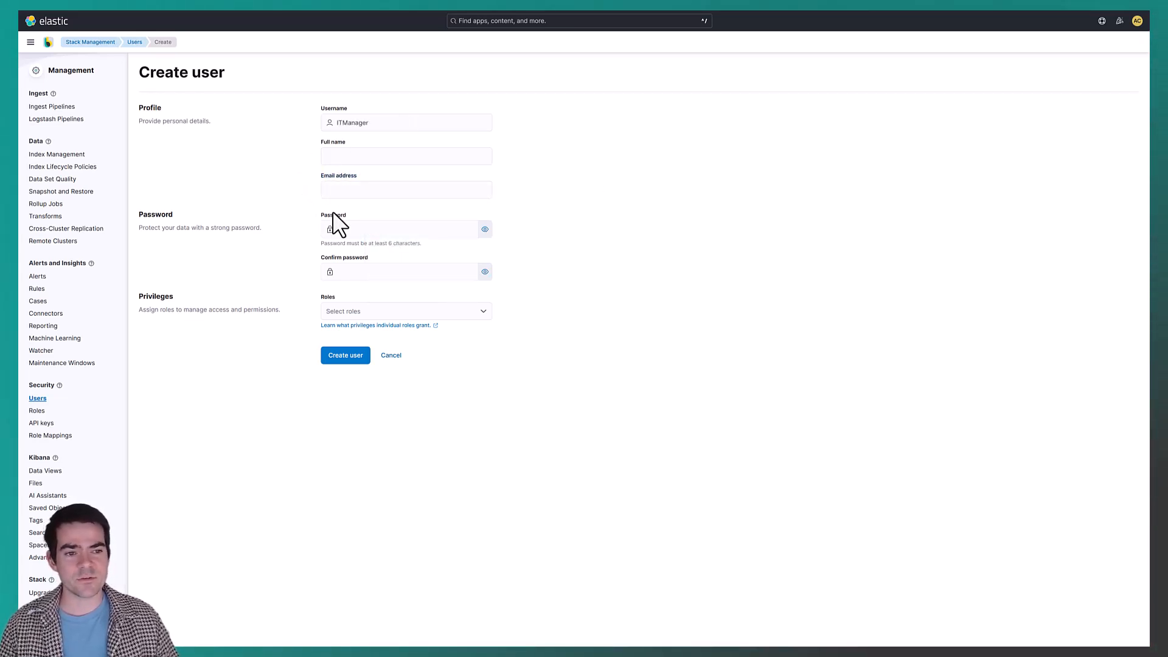
Enter the account password for the new user and repeat it in the password confirmation field.
{"action": "left_click", "coordinate": [370, 229]}
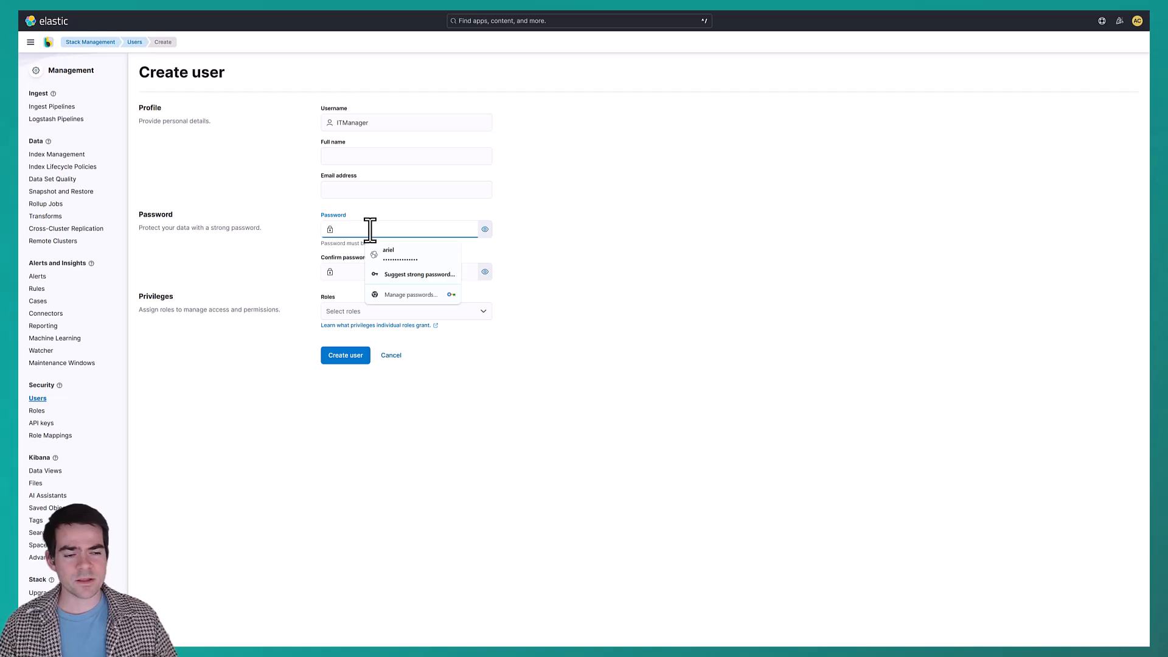
{"action": "type", "text": "•••••"}
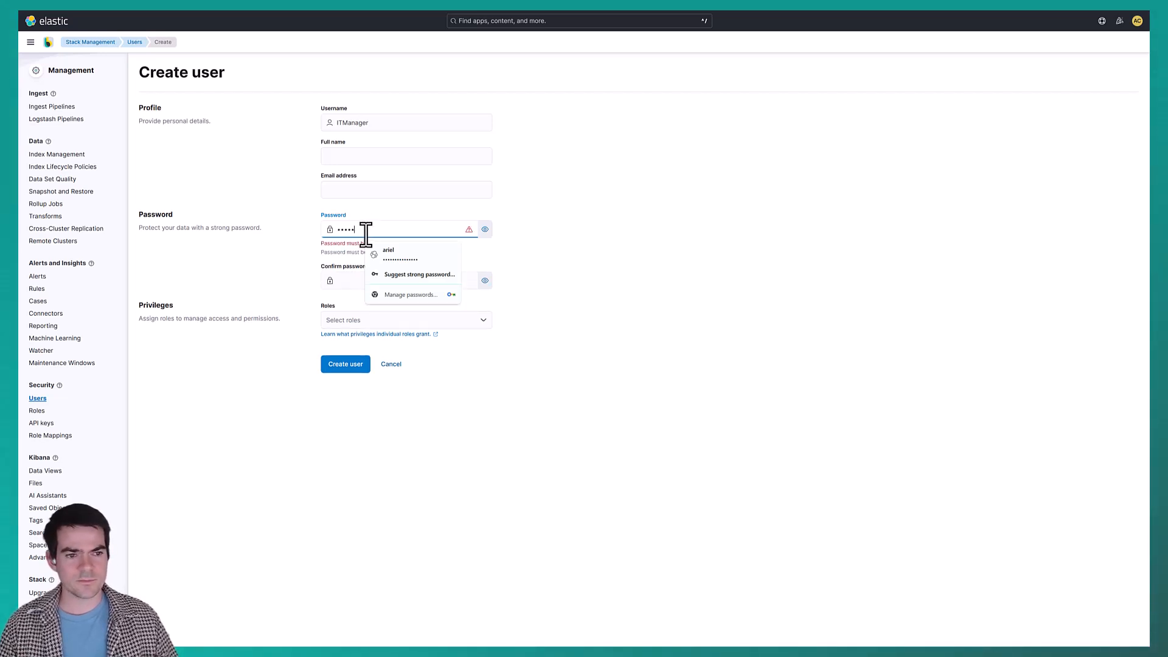
{"action": "type", "text": "••"}
{"action": "left_click", "coordinate": [350, 269]}
{"action": "type", "text": "•••"}
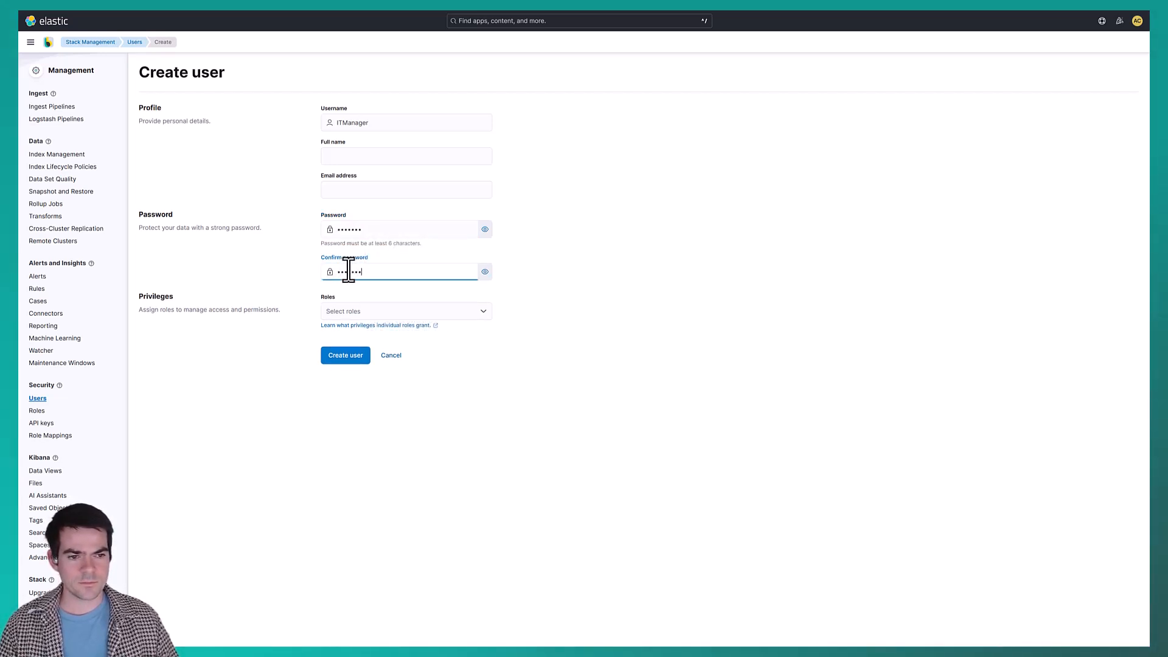
{"action": "left_click", "coordinate": [211, 314]}
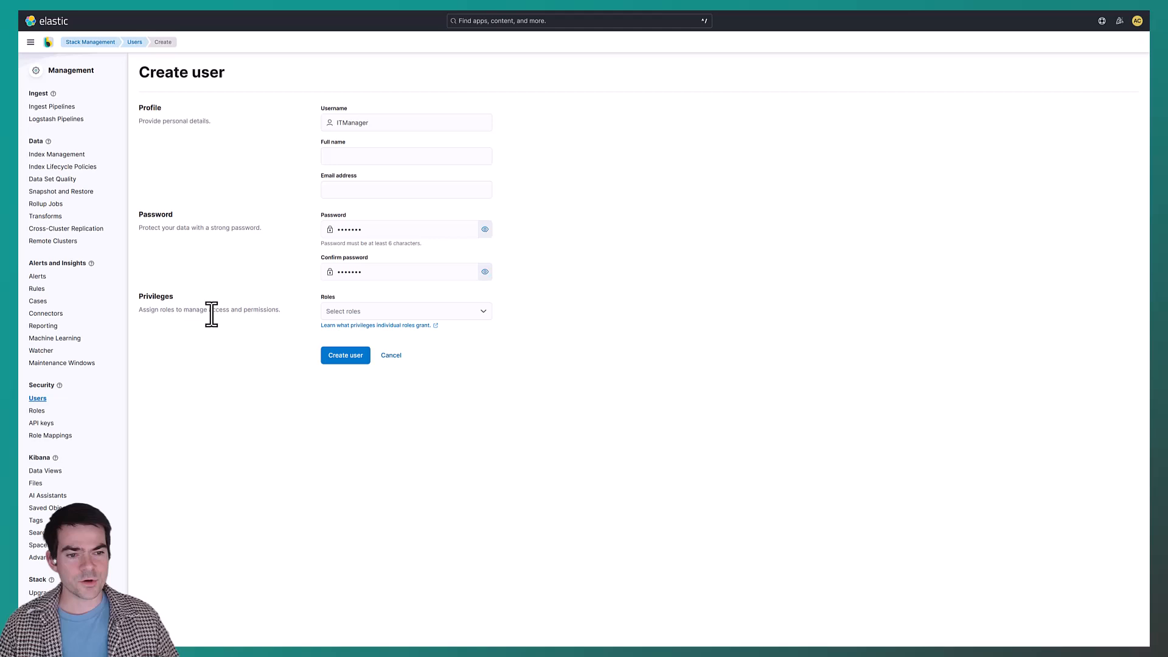
Assign the IT Manager role to the new user and create the account.
{"action": "left_click", "coordinate": [406, 311]}
{"action": "left_click", "coordinate": [360, 365]}
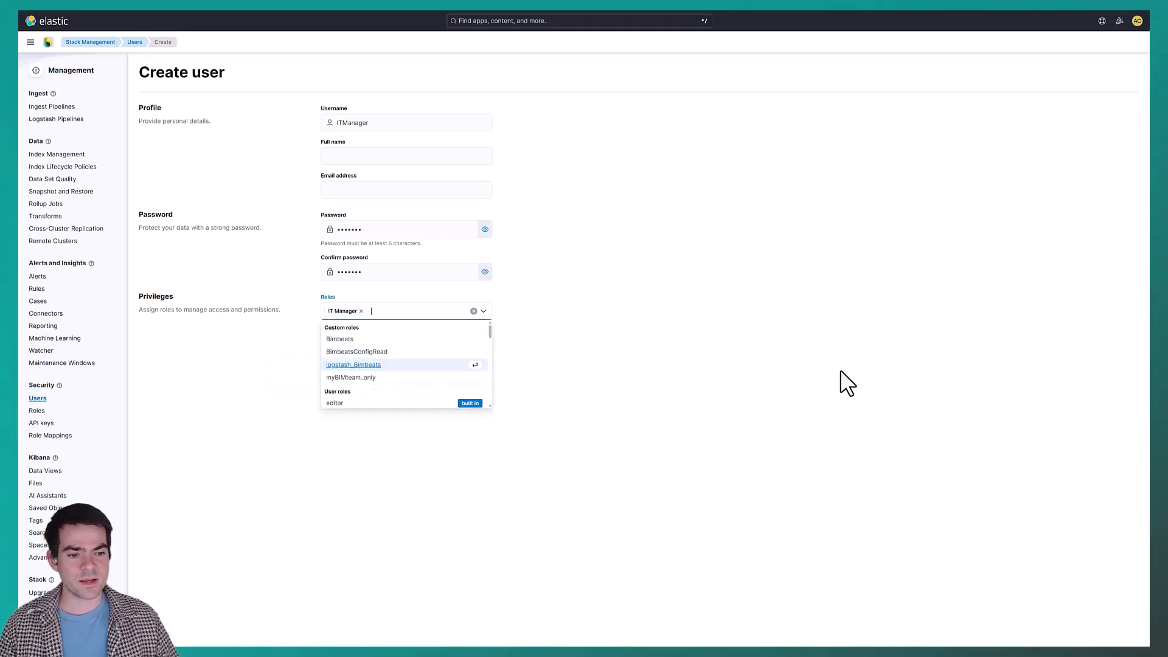
{"action": "left_click", "coordinate": [593, 347]}
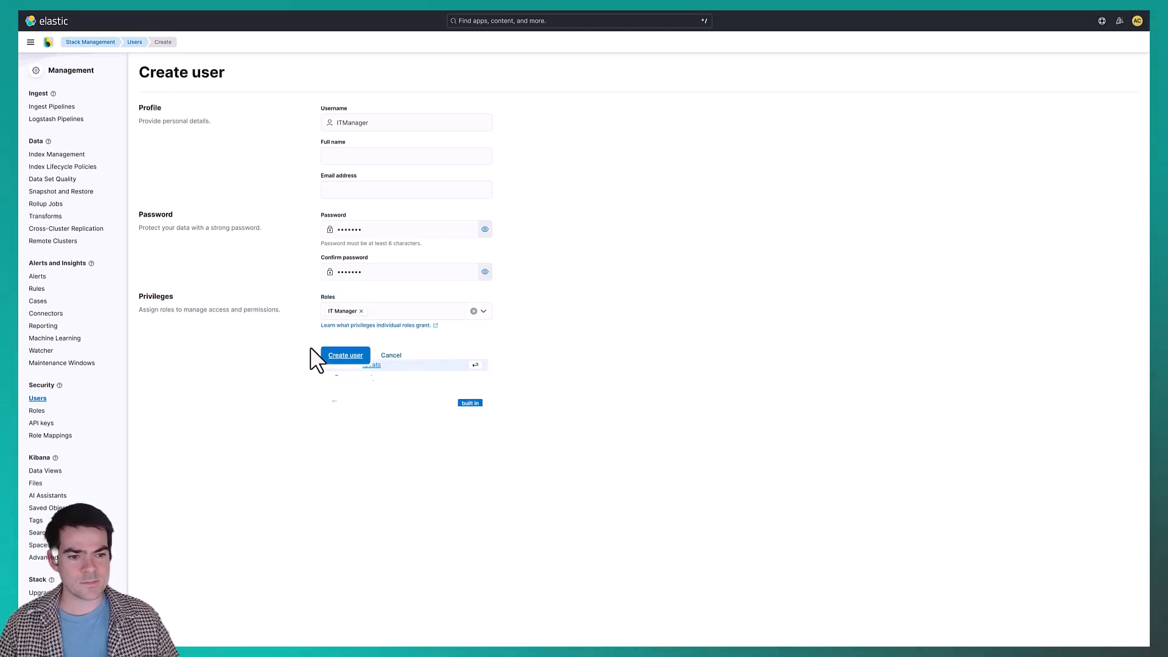
{"action": "left_click", "coordinate": [353, 356]}
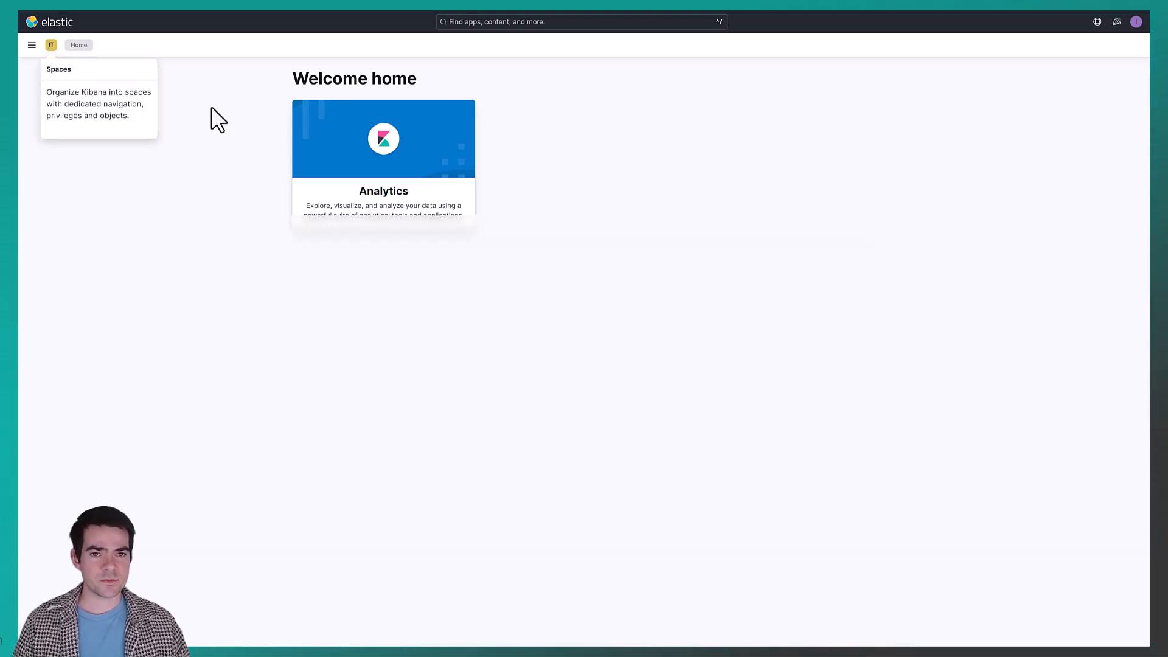
Open Discover in the IT space and switch to the grasshopper-log data view to check data access.
{"action": "left_click", "coordinate": [32, 45]}
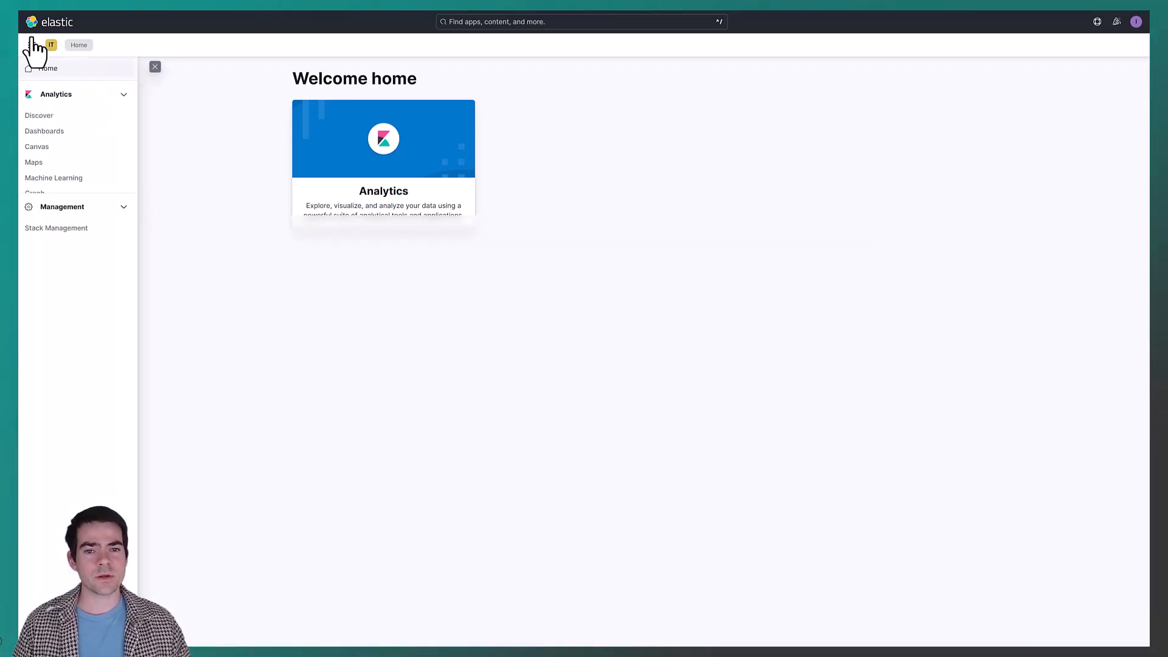
{"action": "left_click", "coordinate": [41, 117]}
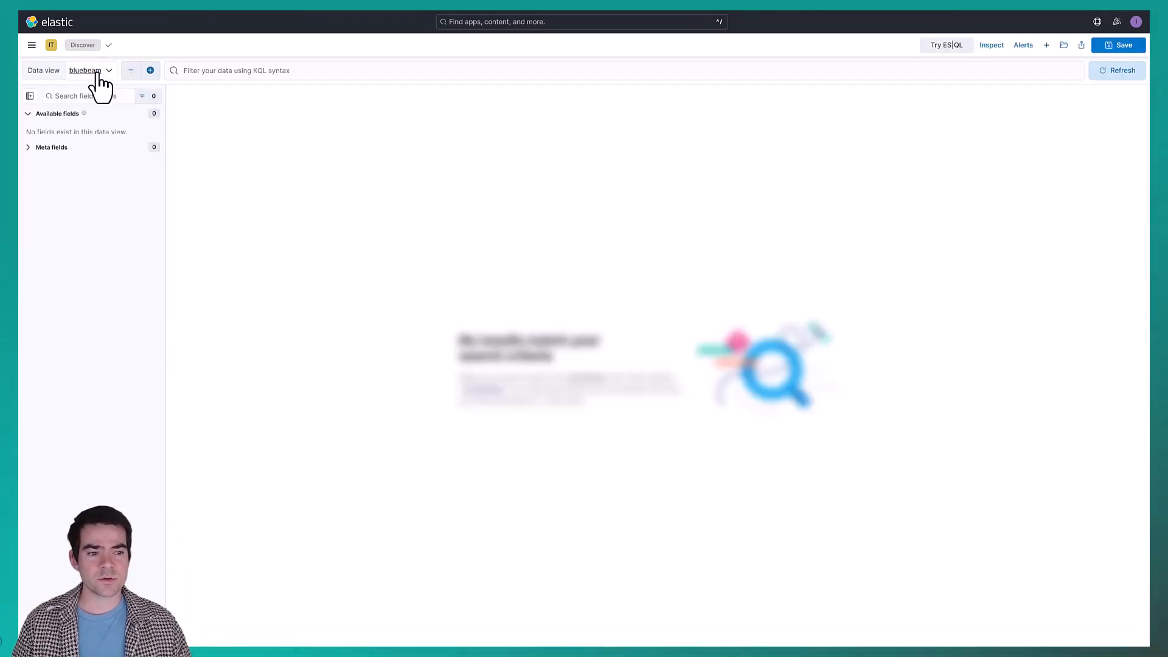
{"action": "left_click", "coordinate": [99, 74]}
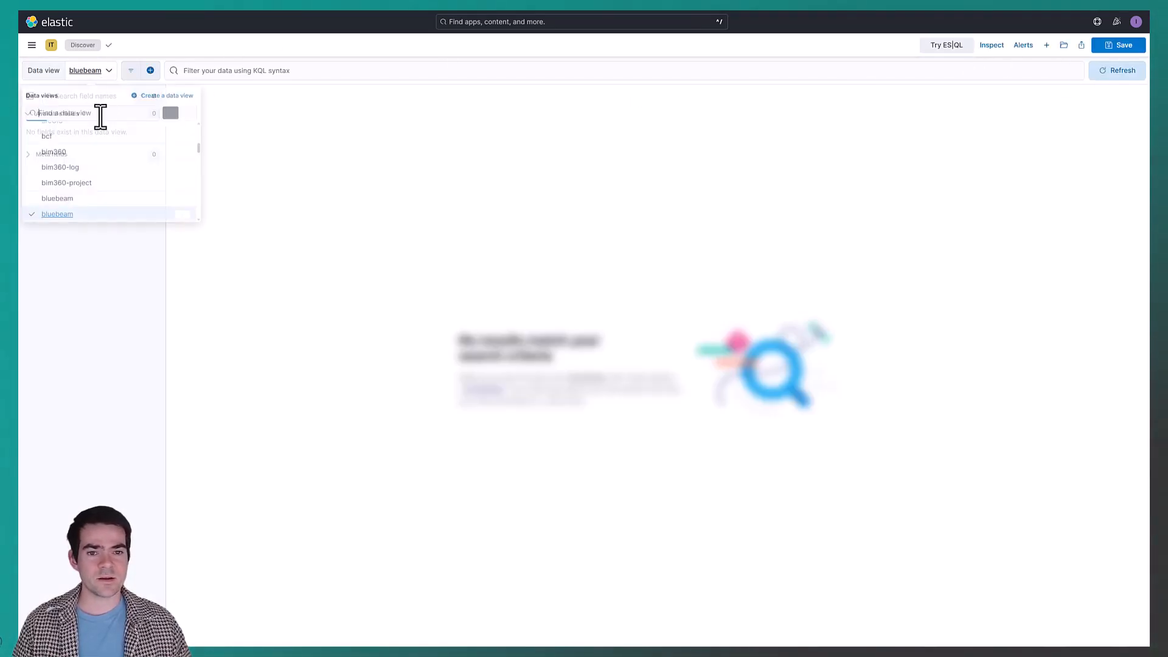
{"action": "left_click", "coordinate": [83, 165]}
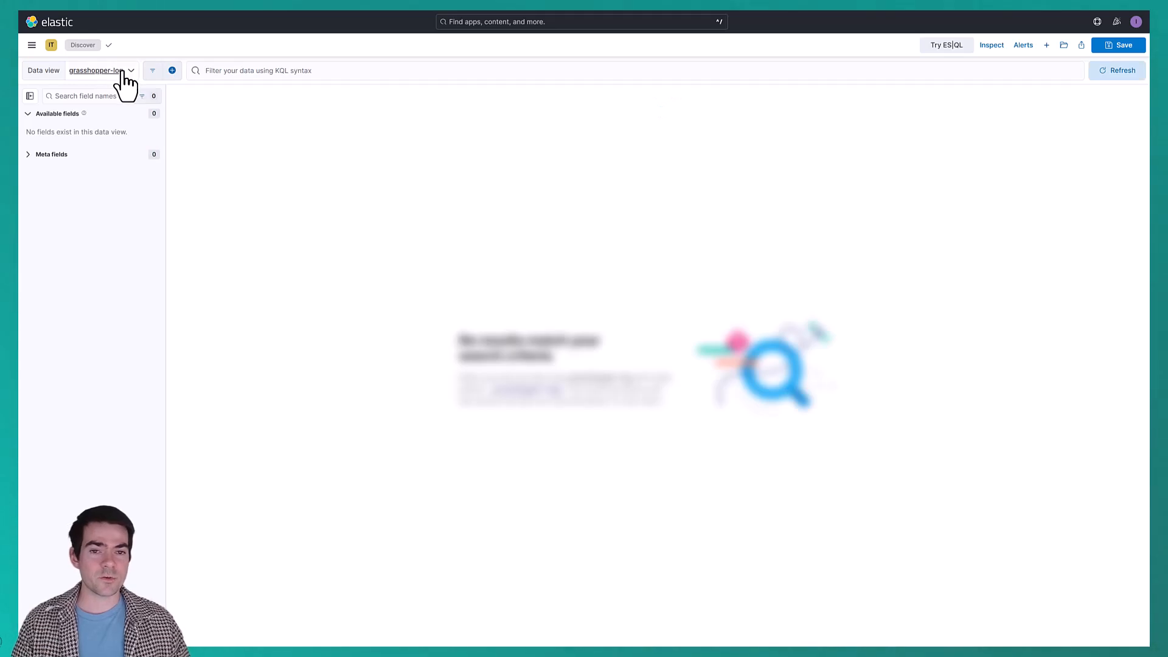
Search the data views for metricbeat and display the second match's documents in Discover.
{"action": "left_click", "coordinate": [120, 72]}
{"action": "type", "text": "metri"}
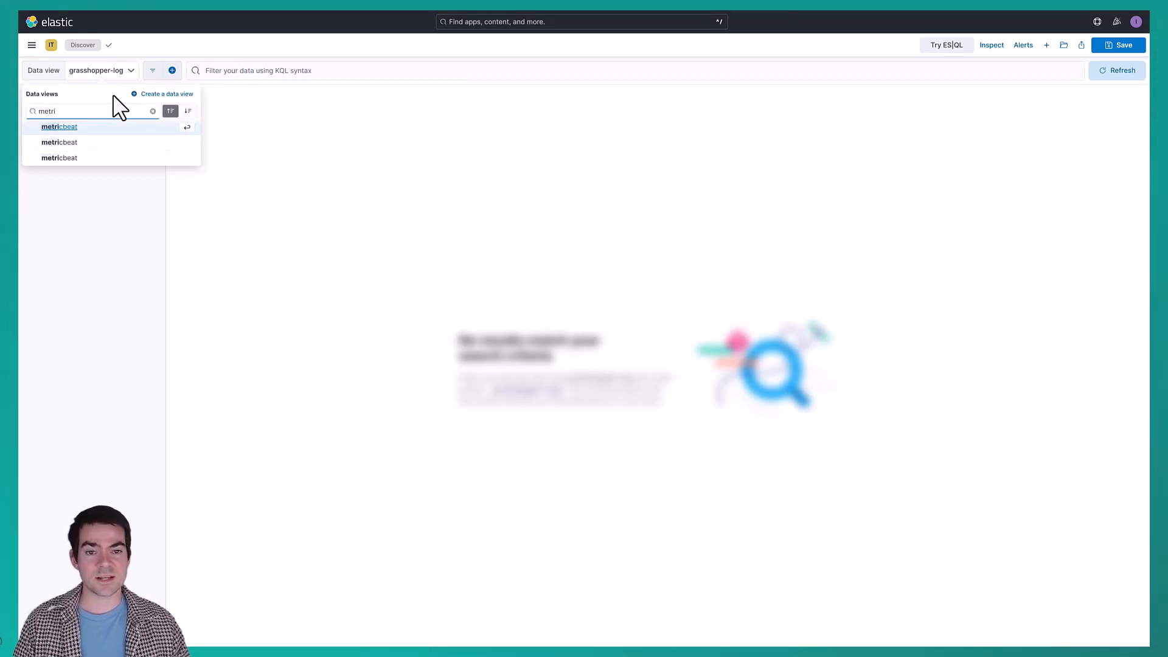
{"action": "left_click", "coordinate": [118, 144]}
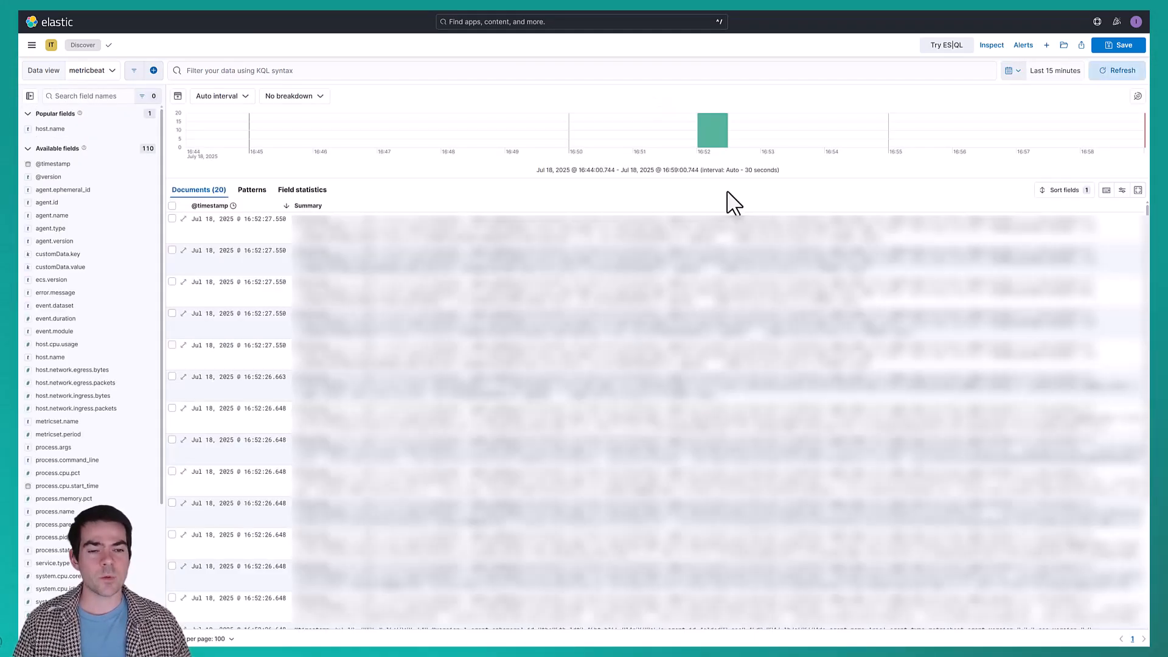
Open the Visualize Library and start a new Lens visualization.
{"action": "left_click", "coordinate": [32, 44]}
{"action": "left_click", "coordinate": [47, 193]}
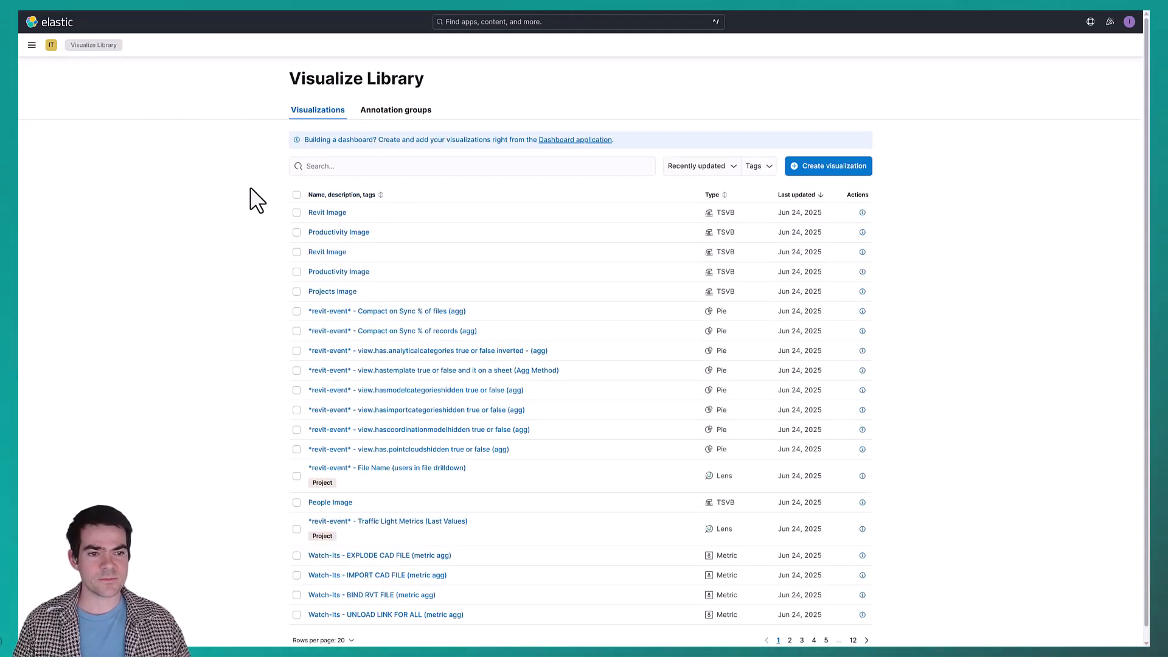
{"action": "left_click", "coordinate": [842, 168]}
{"action": "left_click", "coordinate": [527, 262]}
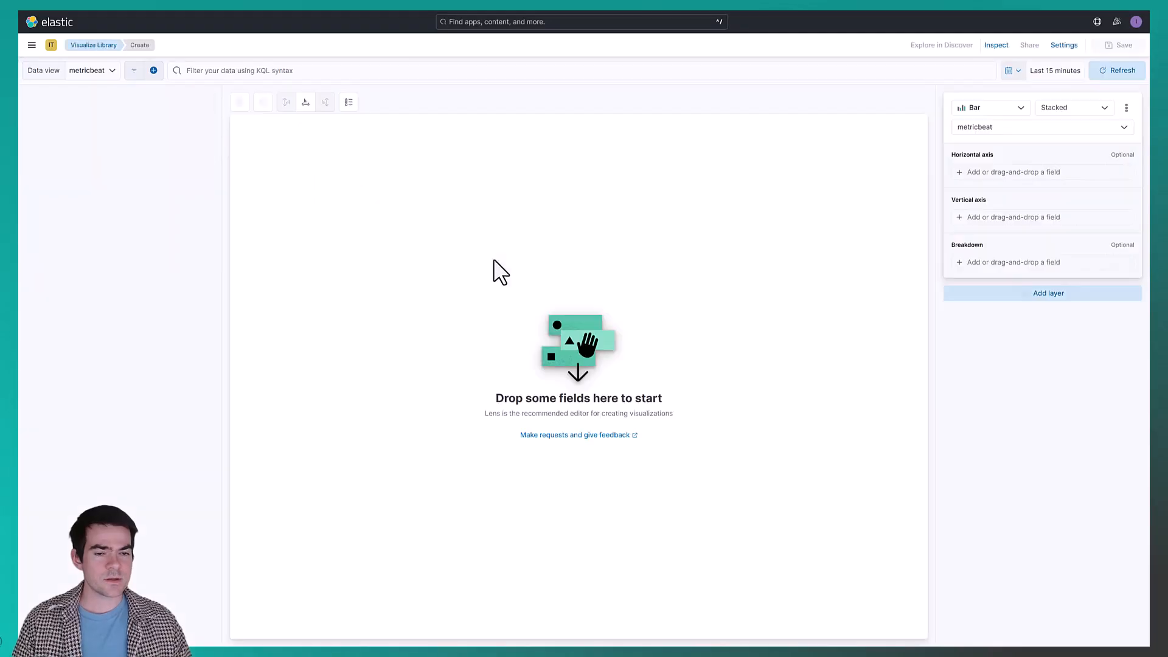